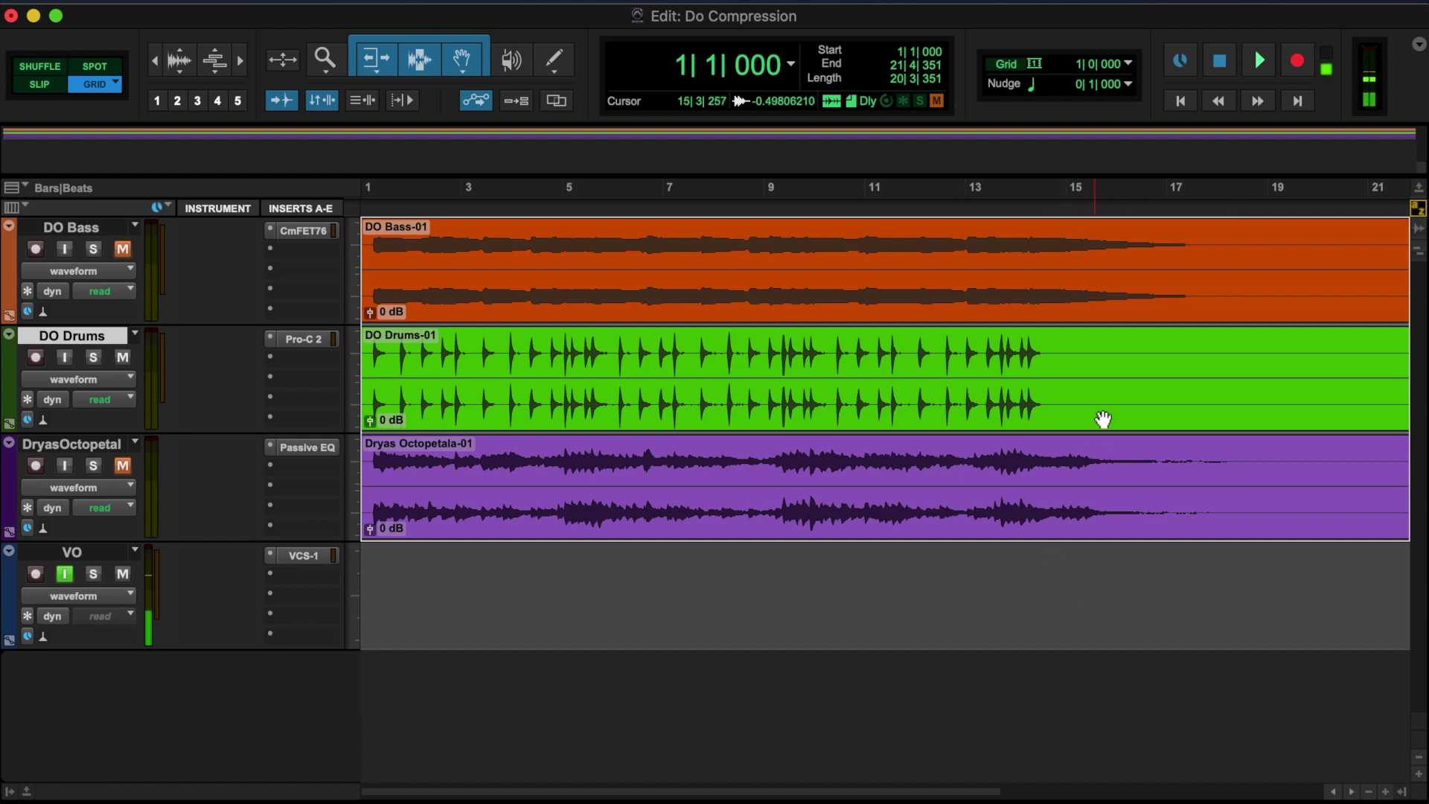
Open the Pro-C 2 compressor on the DO Drums track and play the drums, briefly muting the VO track
click(303, 341)
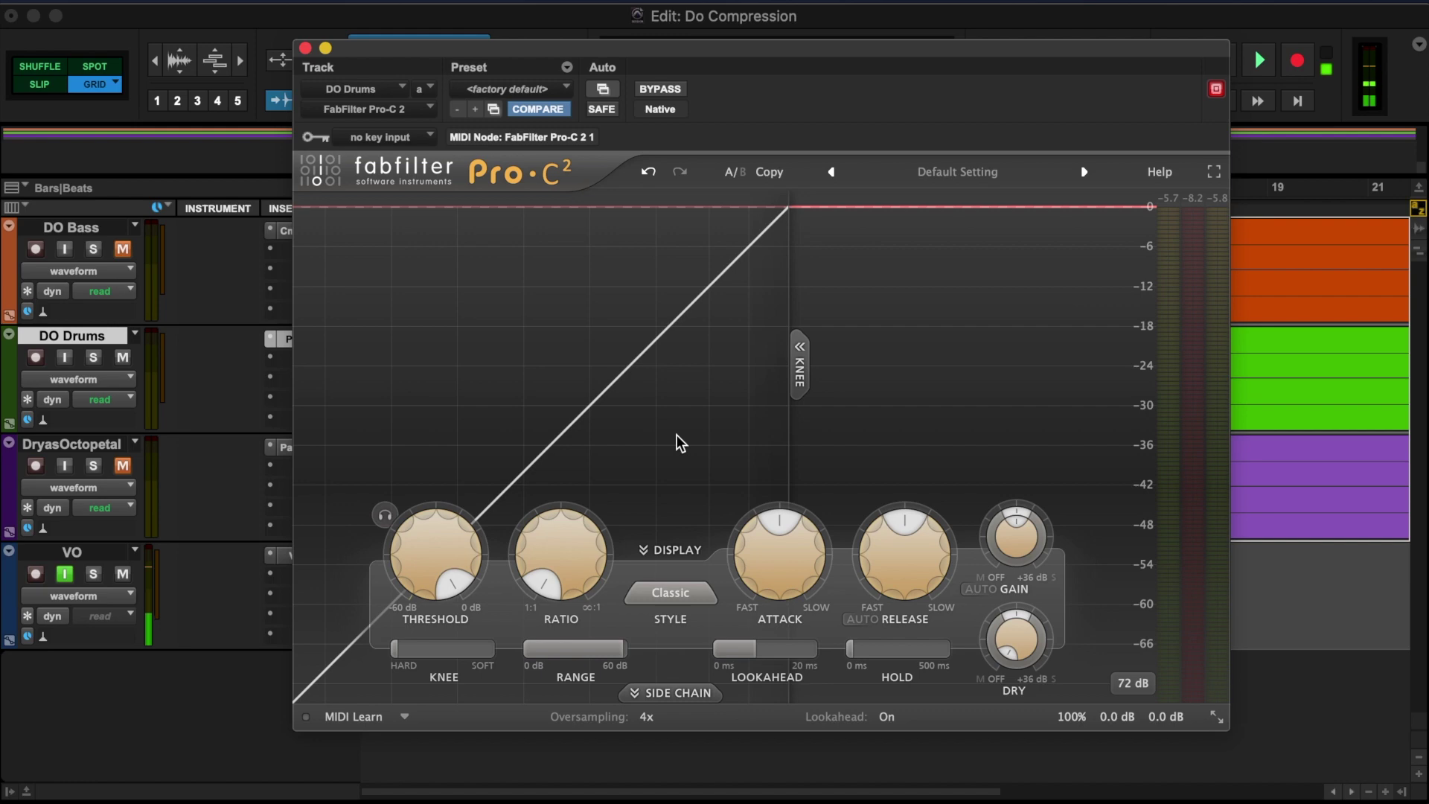
key(space)
click(123, 575)
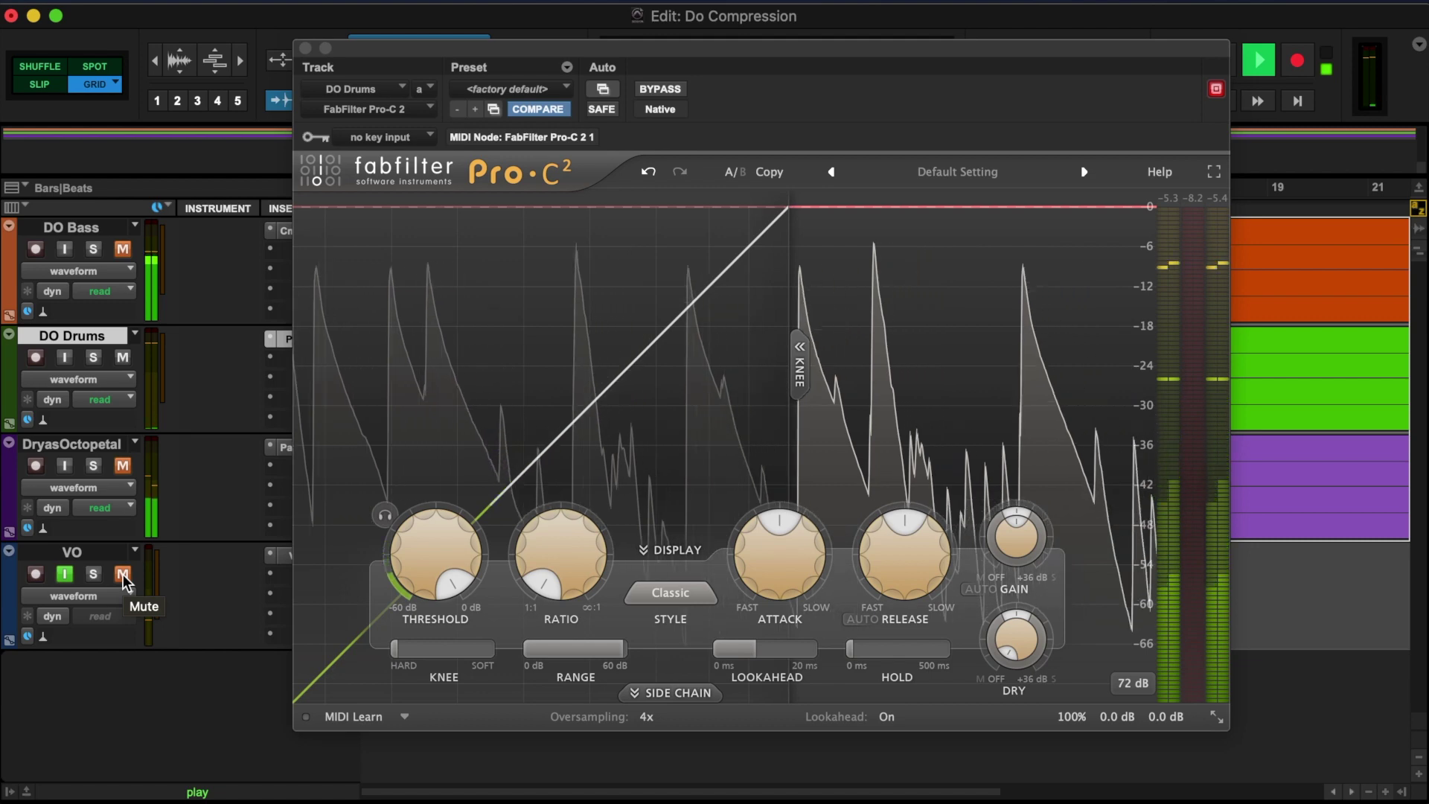
click(123, 574)
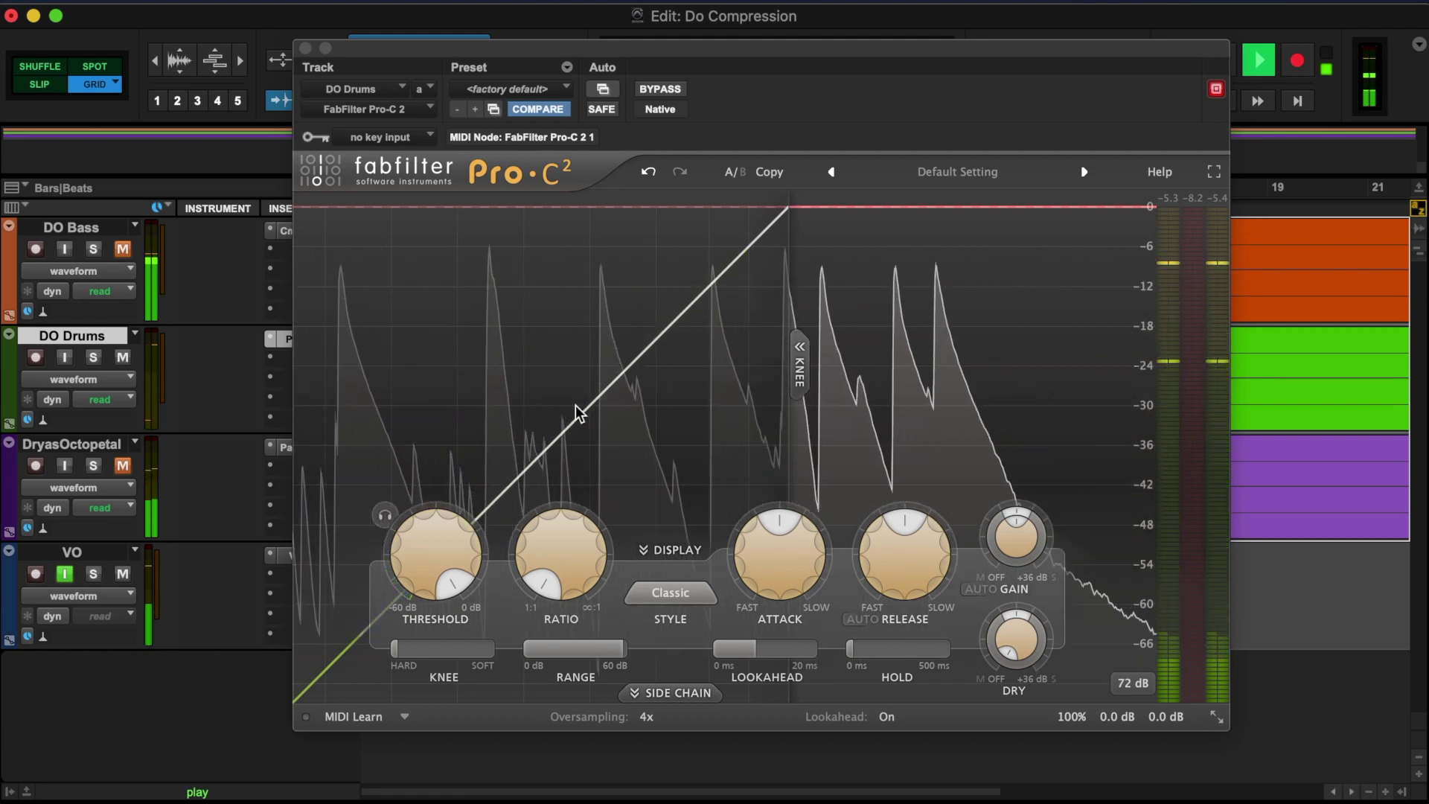
mouse_move(440, 539)
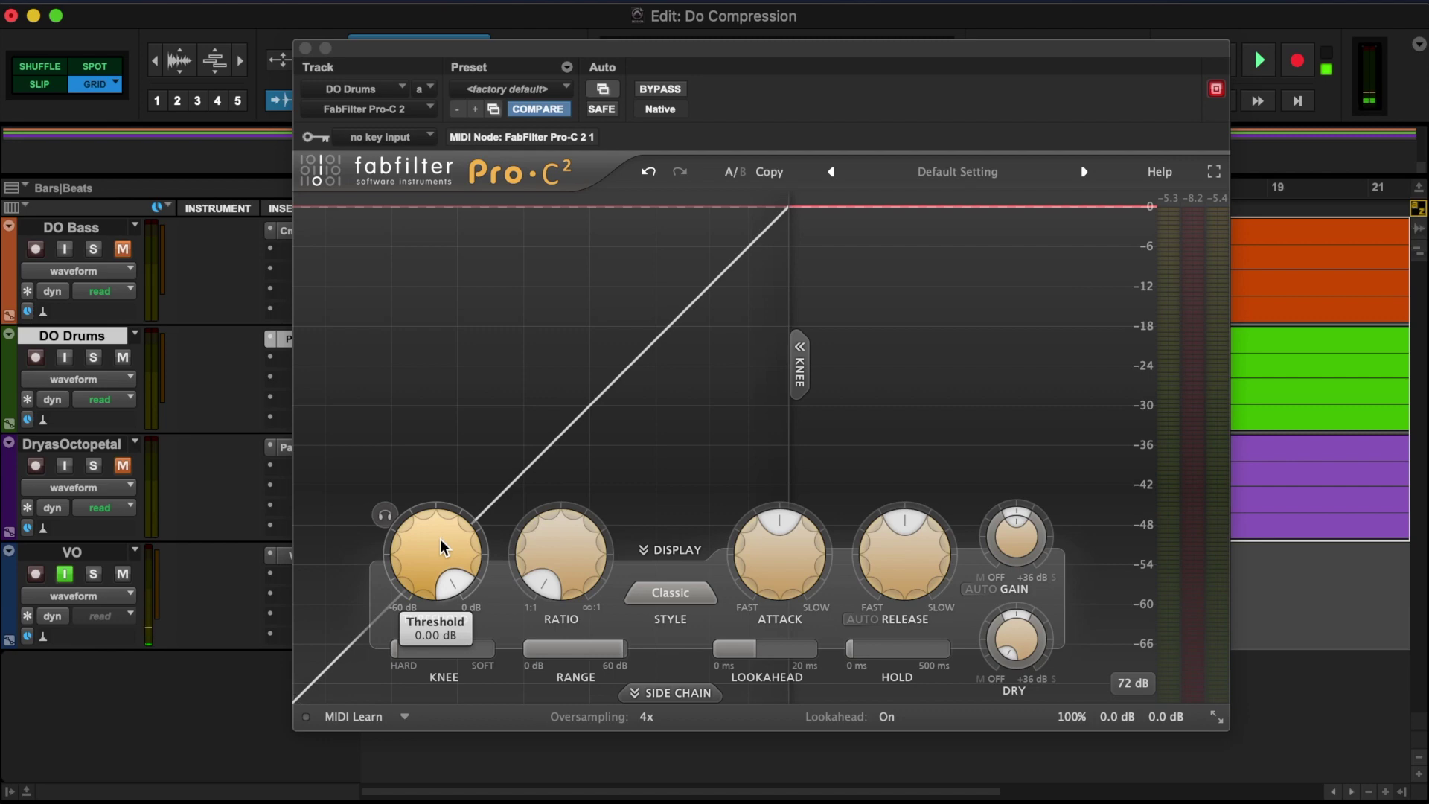
View the DO Bass compressor, return to Pro-C 2 on DO Drums and lower its threshold to about -25.5 dB during playback
click(282, 232)
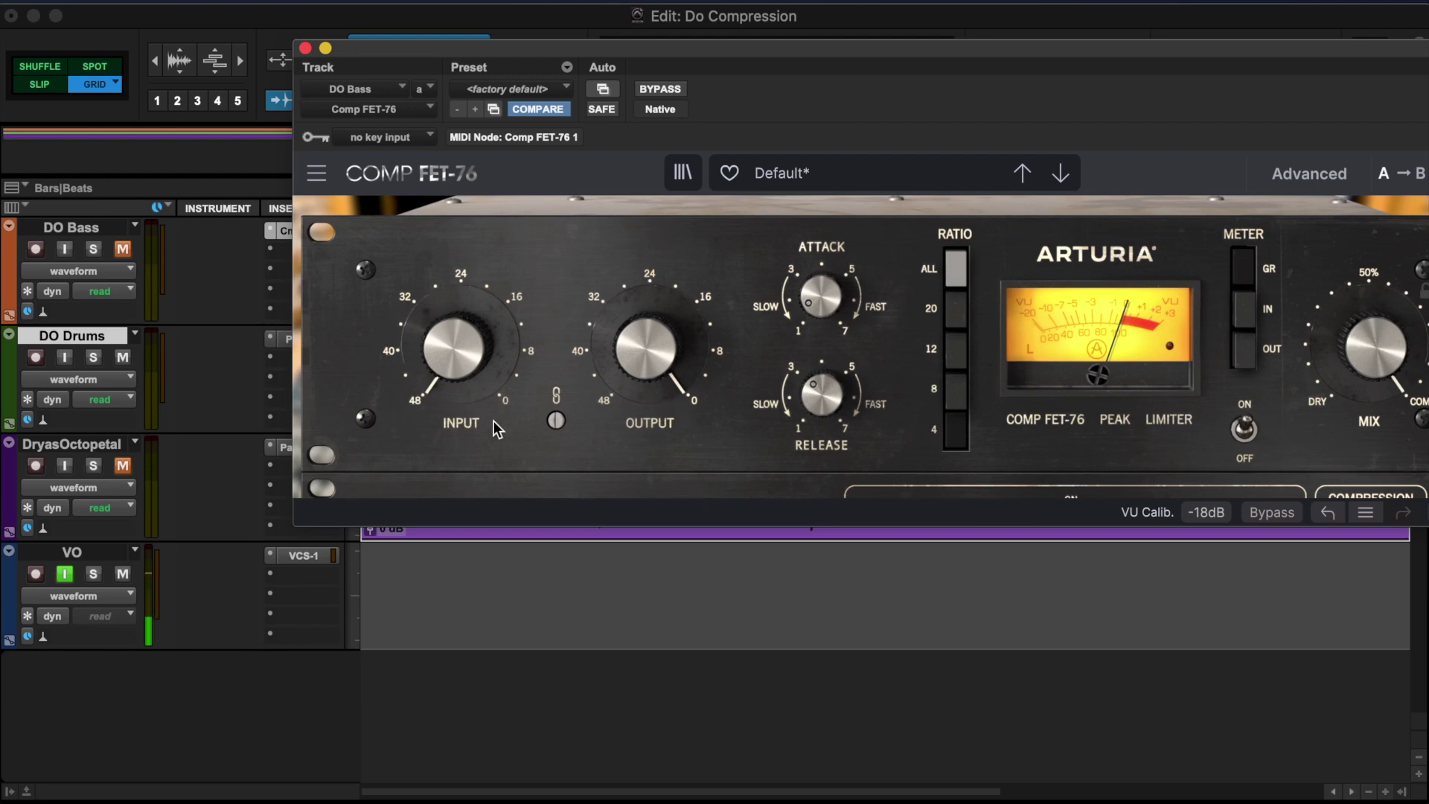
click(285, 337)
key(space)
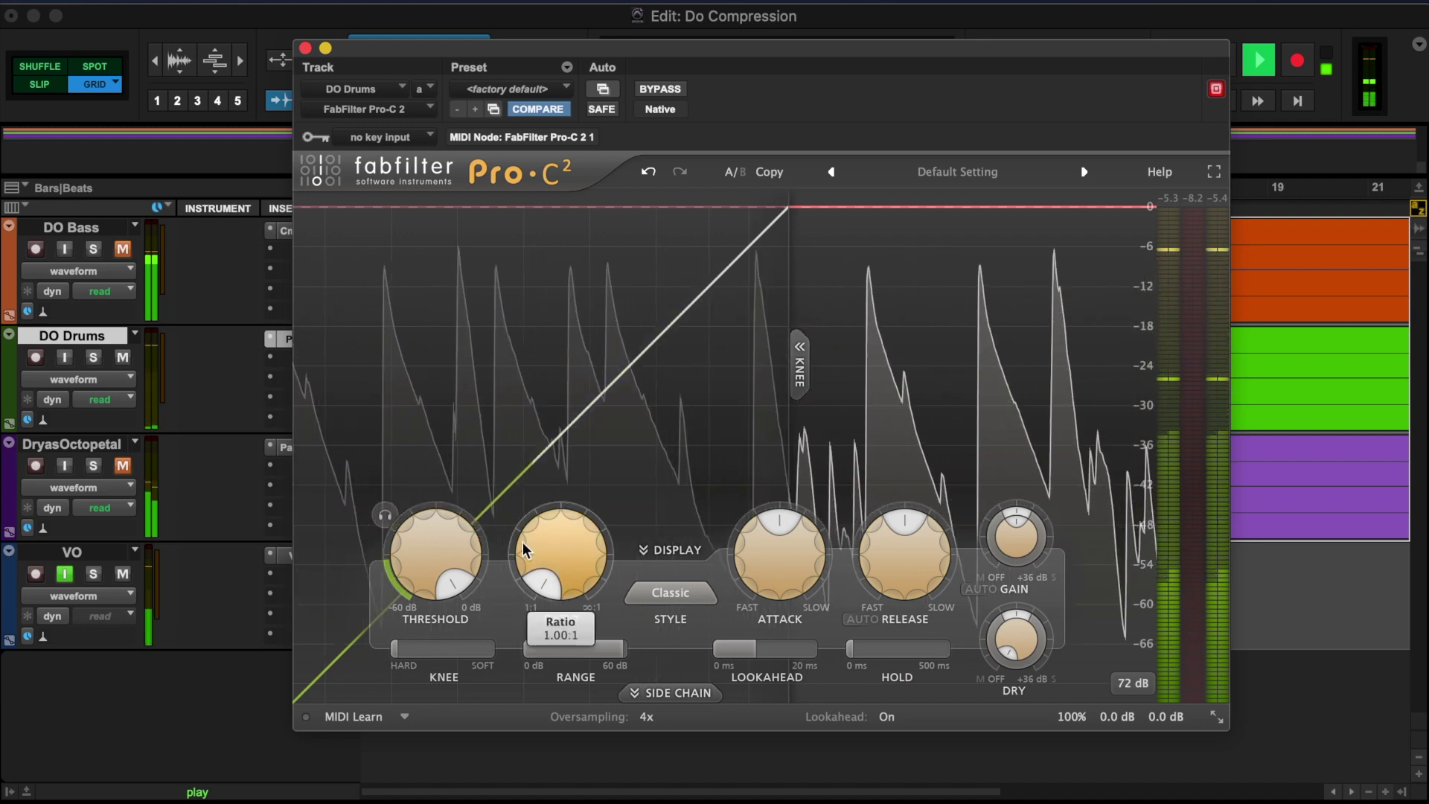
mouse_move(445, 543)
mouse_down()
mouse_move(447, 565)
mouse_move(447, 552)
mouse_up()
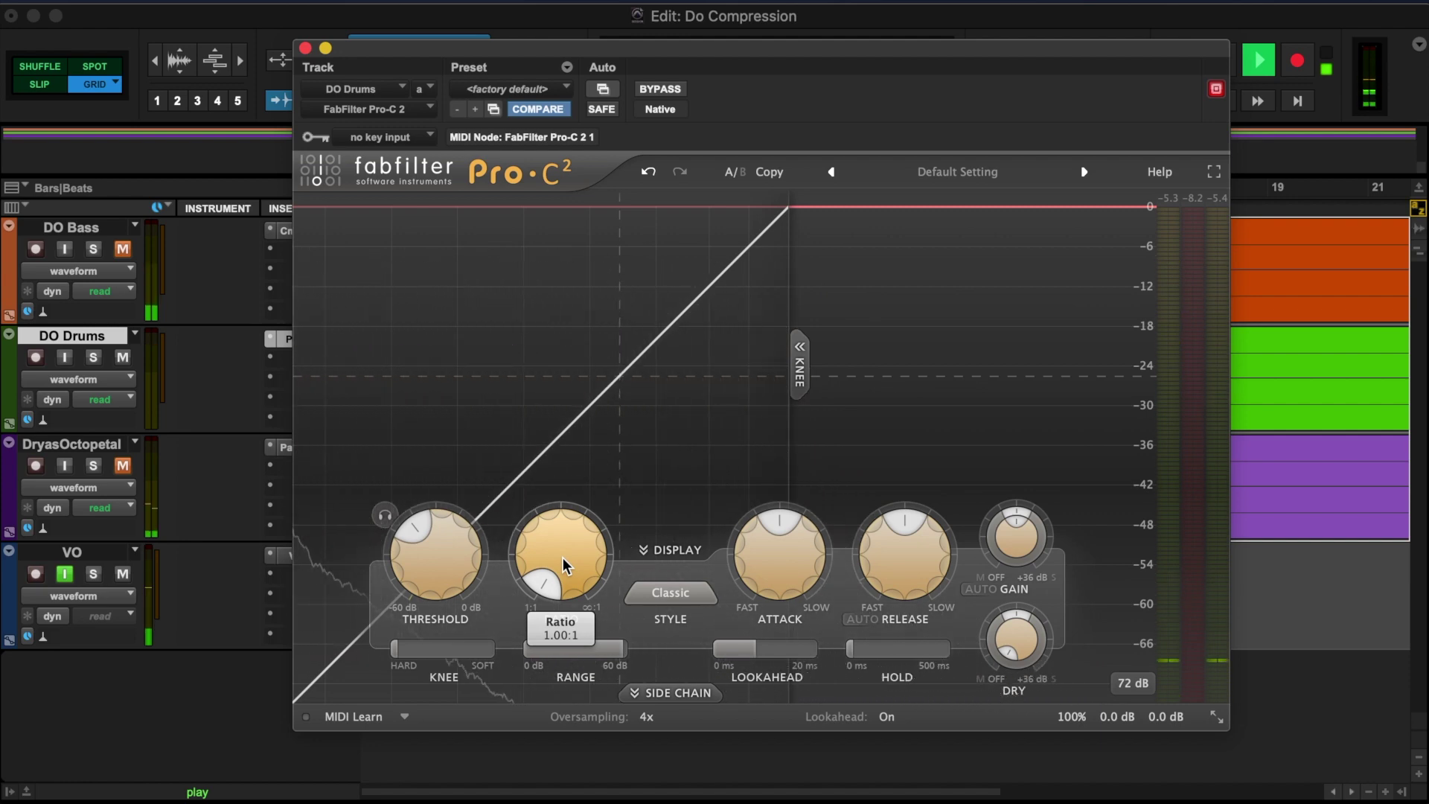
Raise the drum compressor's ratio to about 4.7:1 while the drums play
scroll(562, 557, up, 5)
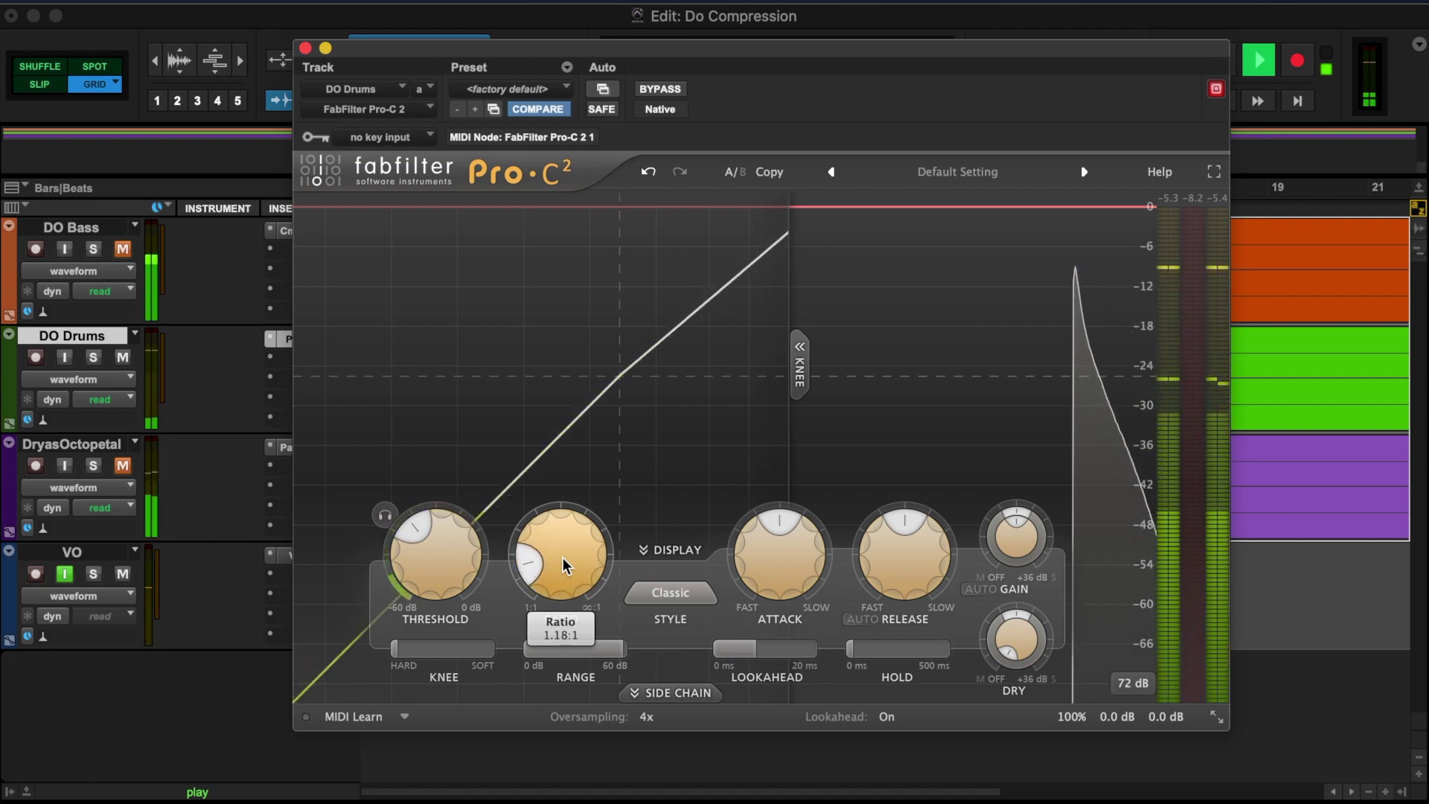
scroll(563, 558, up, 10)
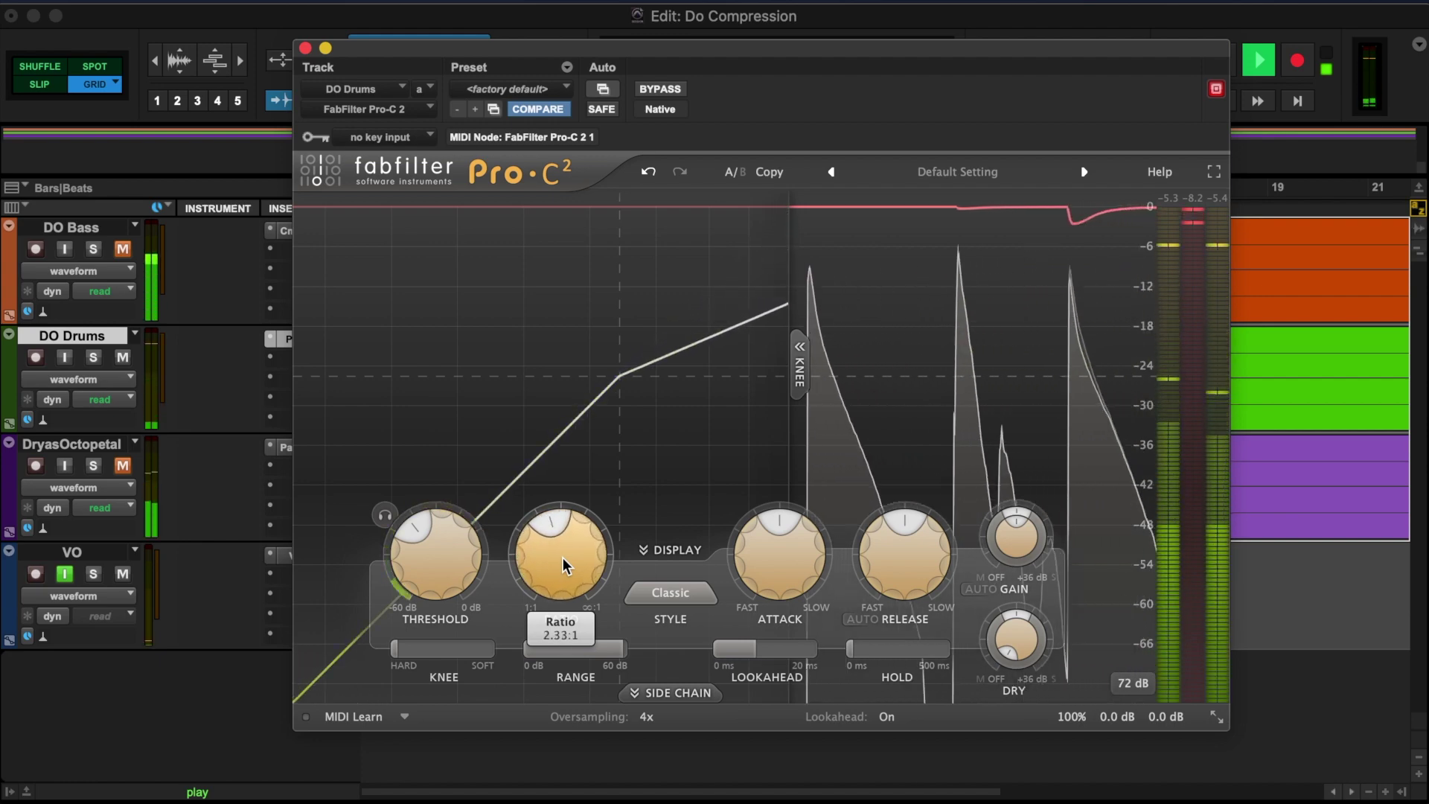
scroll(563, 557, down, 3)
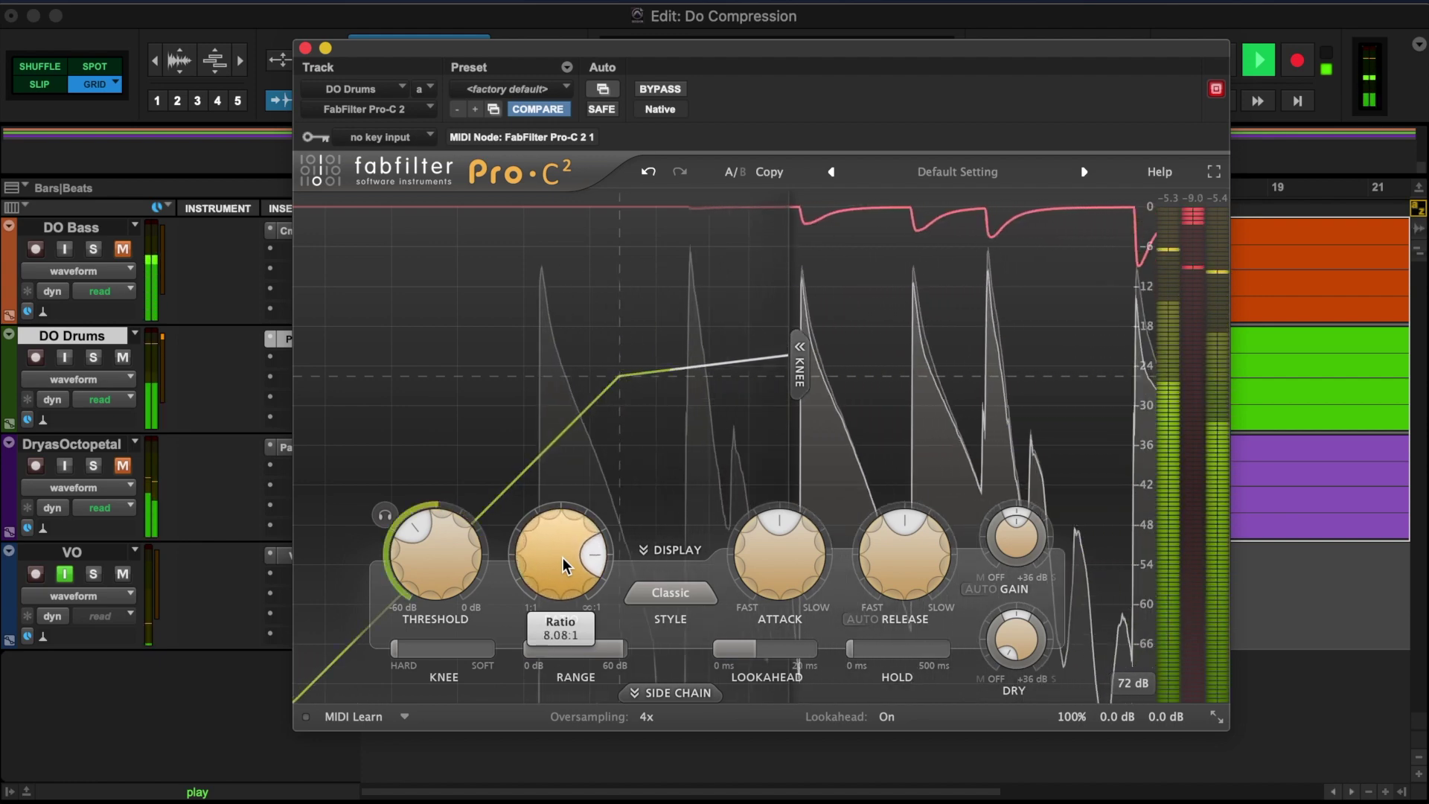
scroll(563, 557, down, 3)
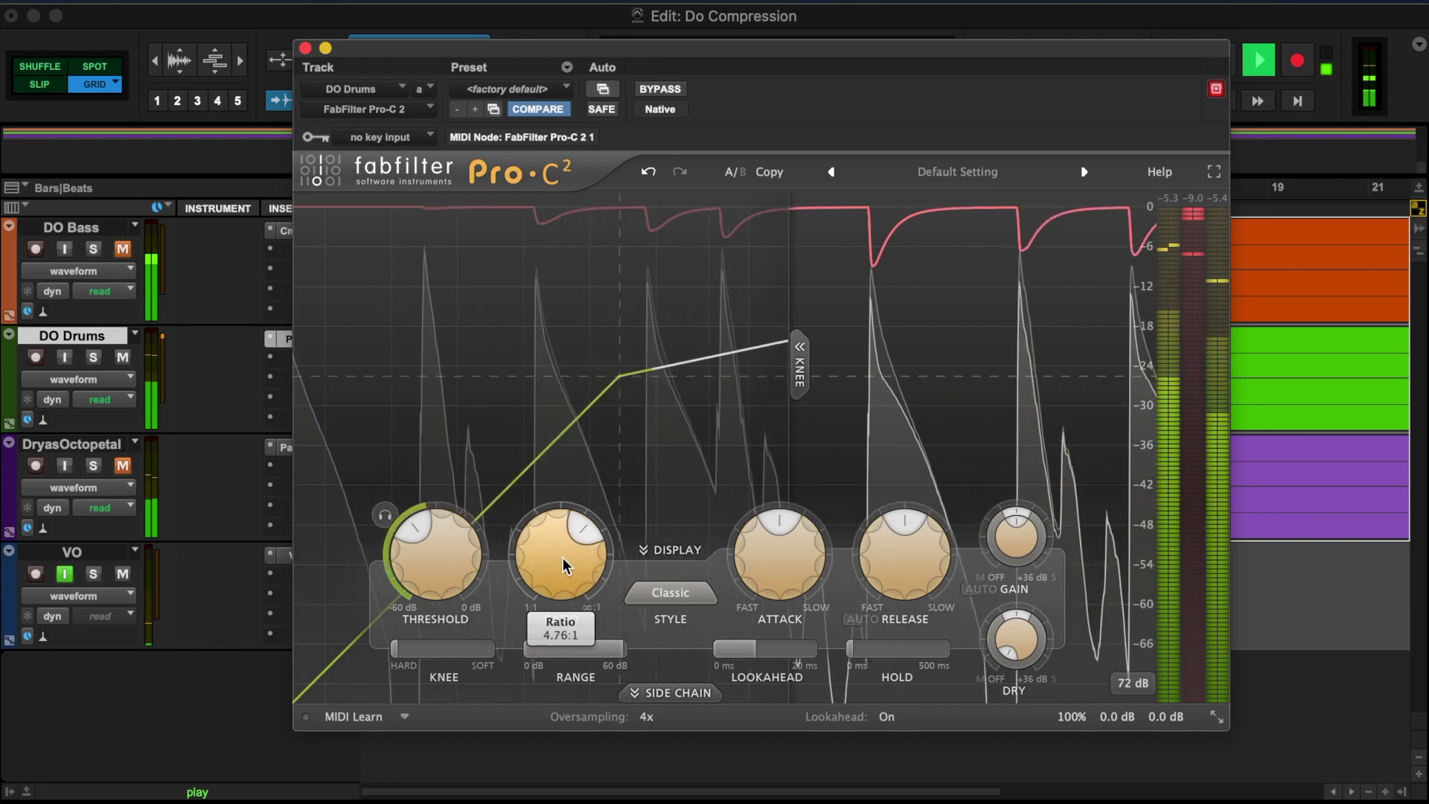
scroll(563, 566, up, 1)
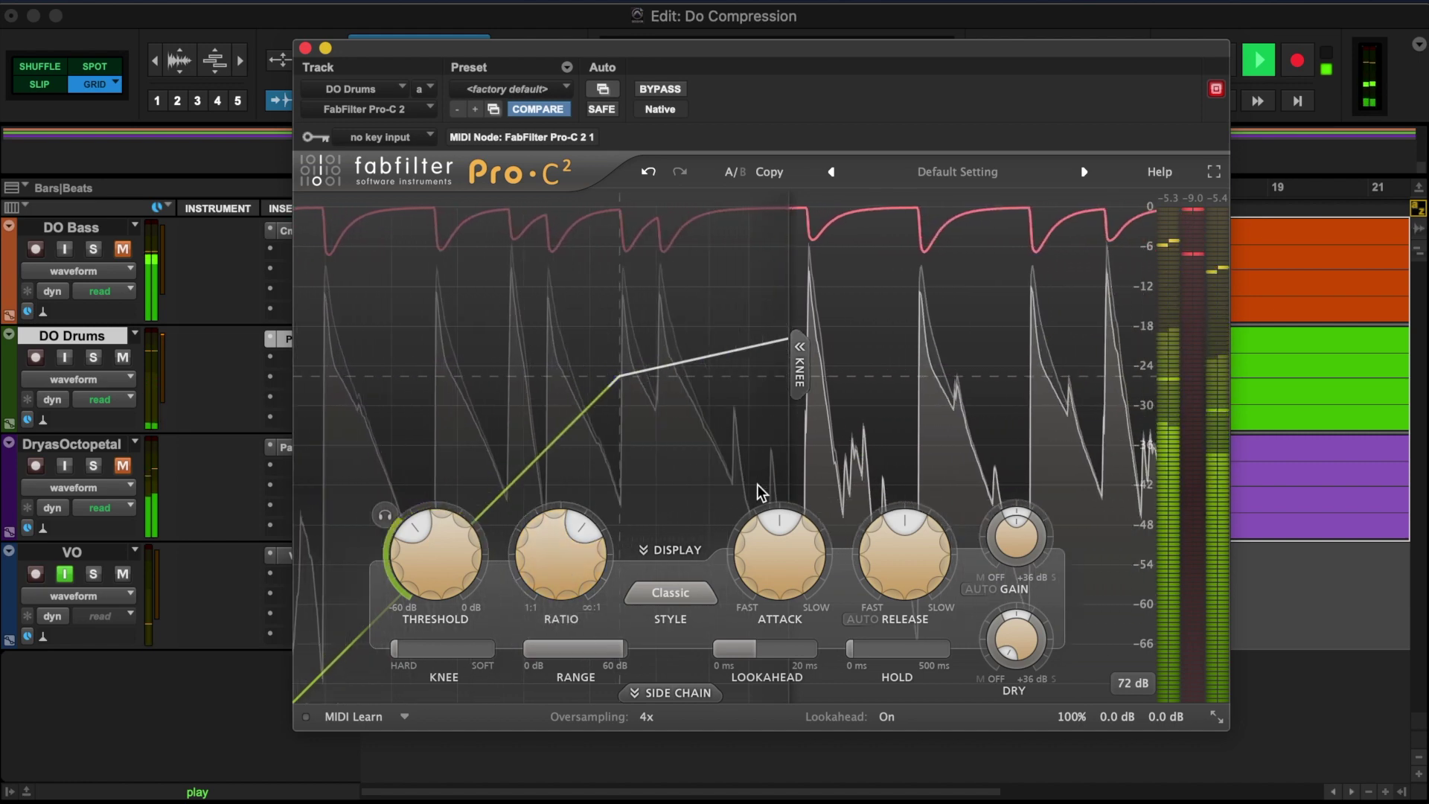
Stop playback and examine the drum compressor's attack, release and hold settings
mouse_move(750, 527)
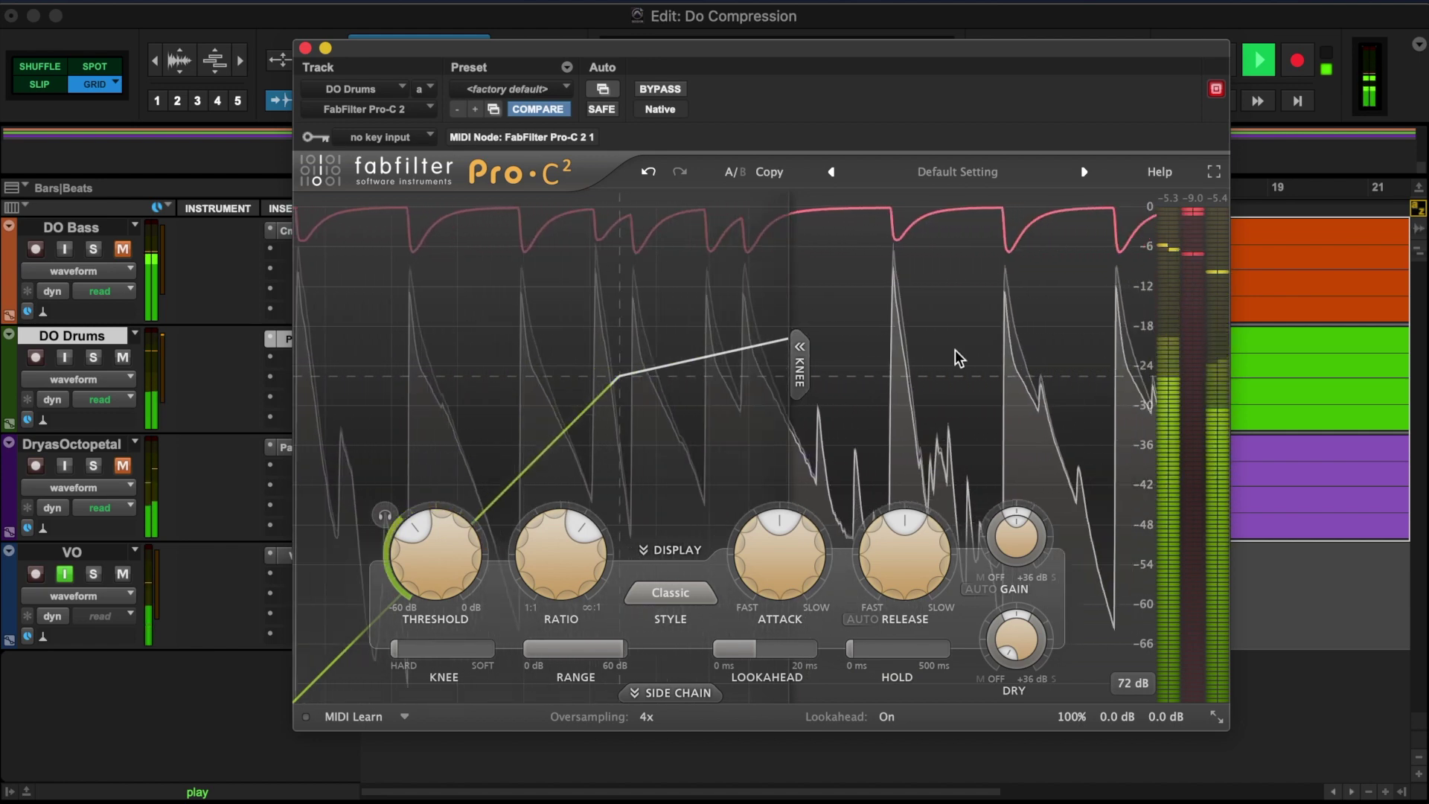
key(space)
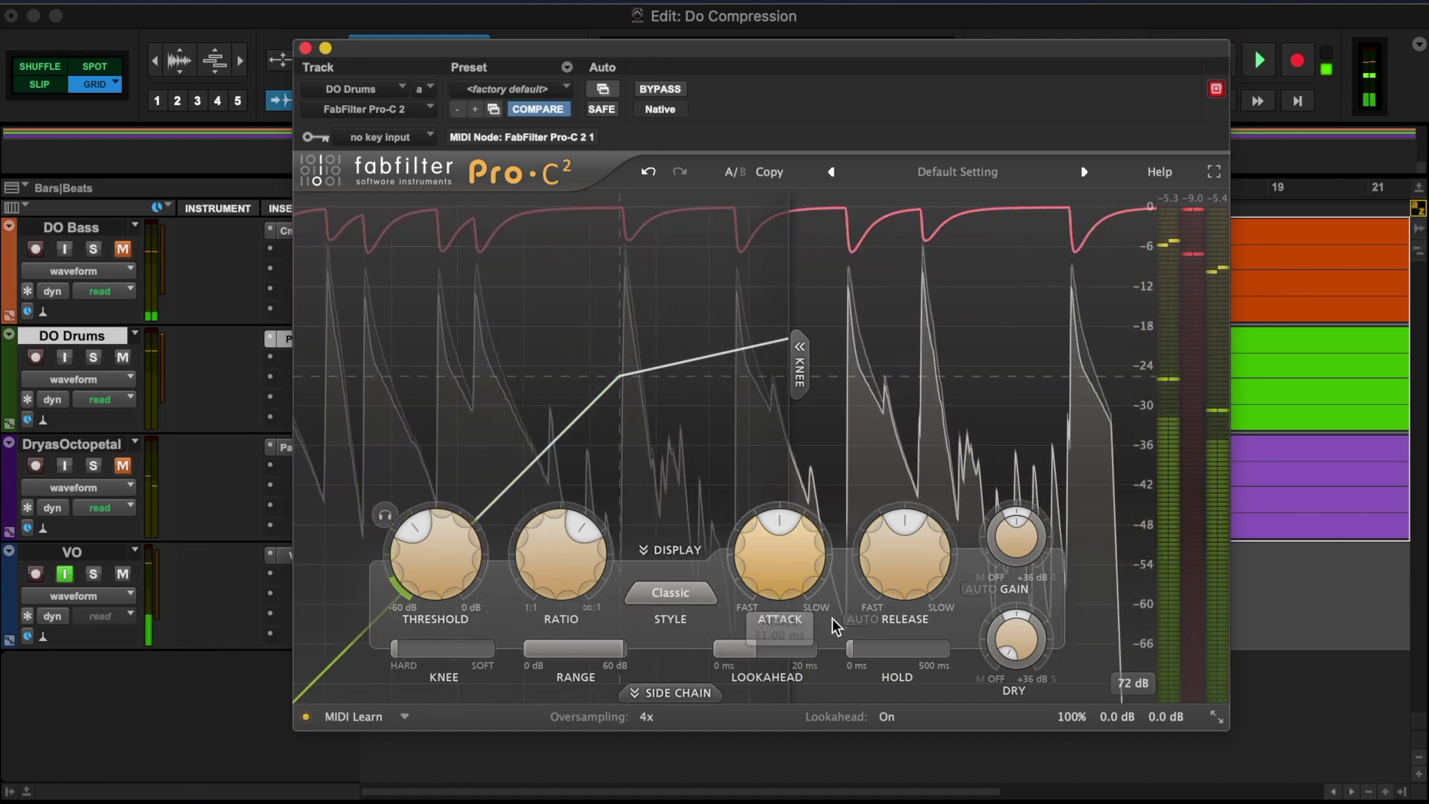
mouse_move(784, 590)
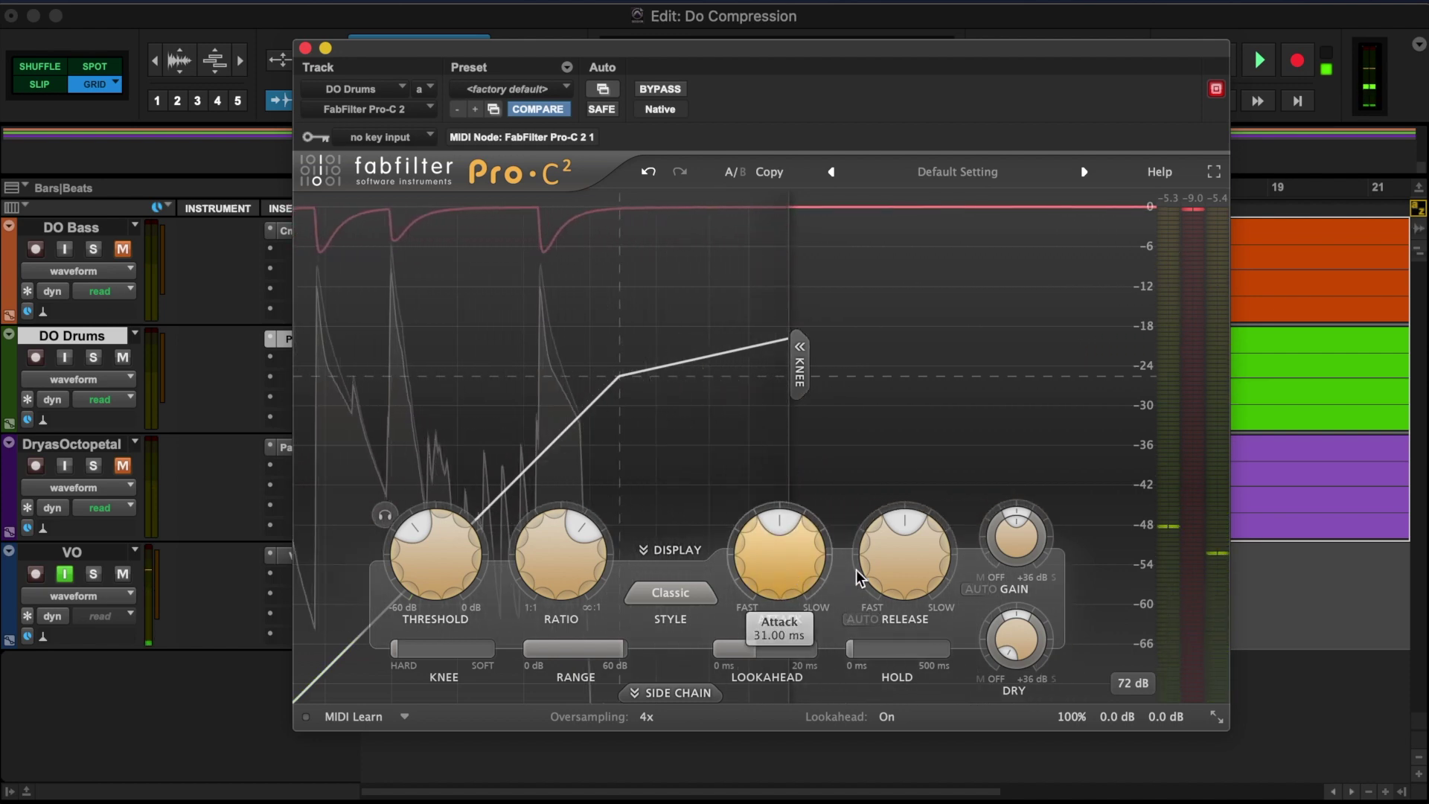
mouse_move(904, 575)
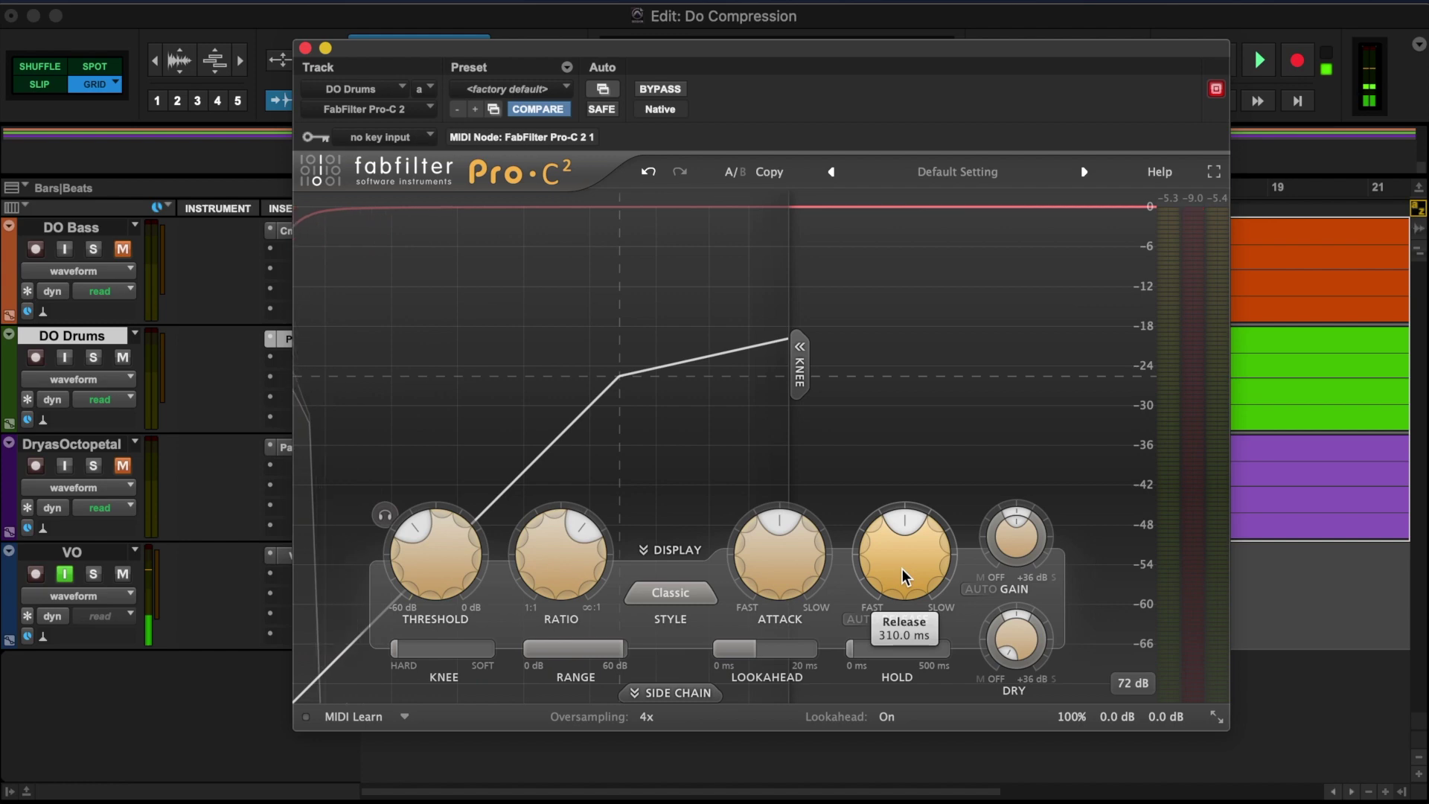
mouse_move(882, 640)
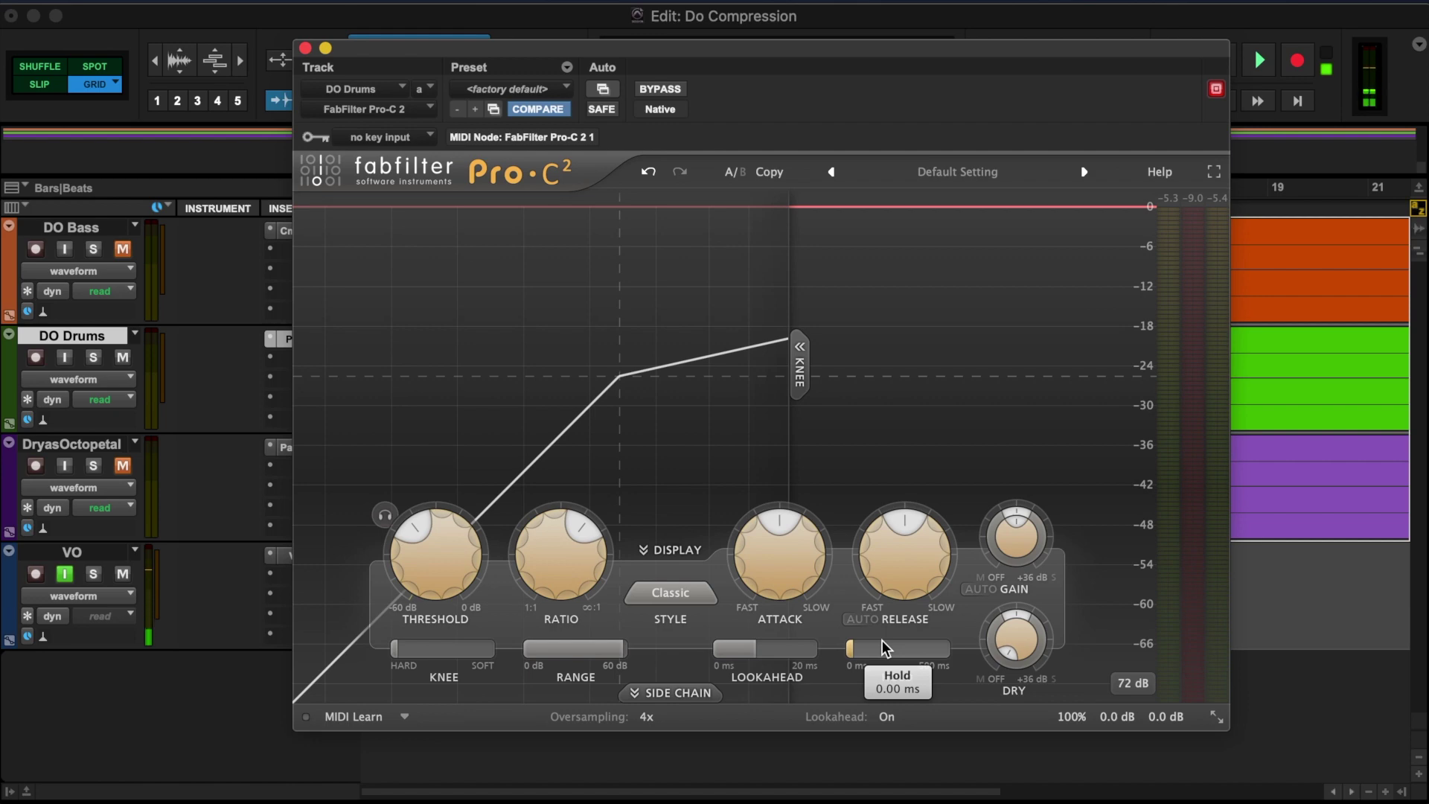
Play the drums and shorten the compressor's attack to 18.35 ms, auditioning faster and slower values
key(space)
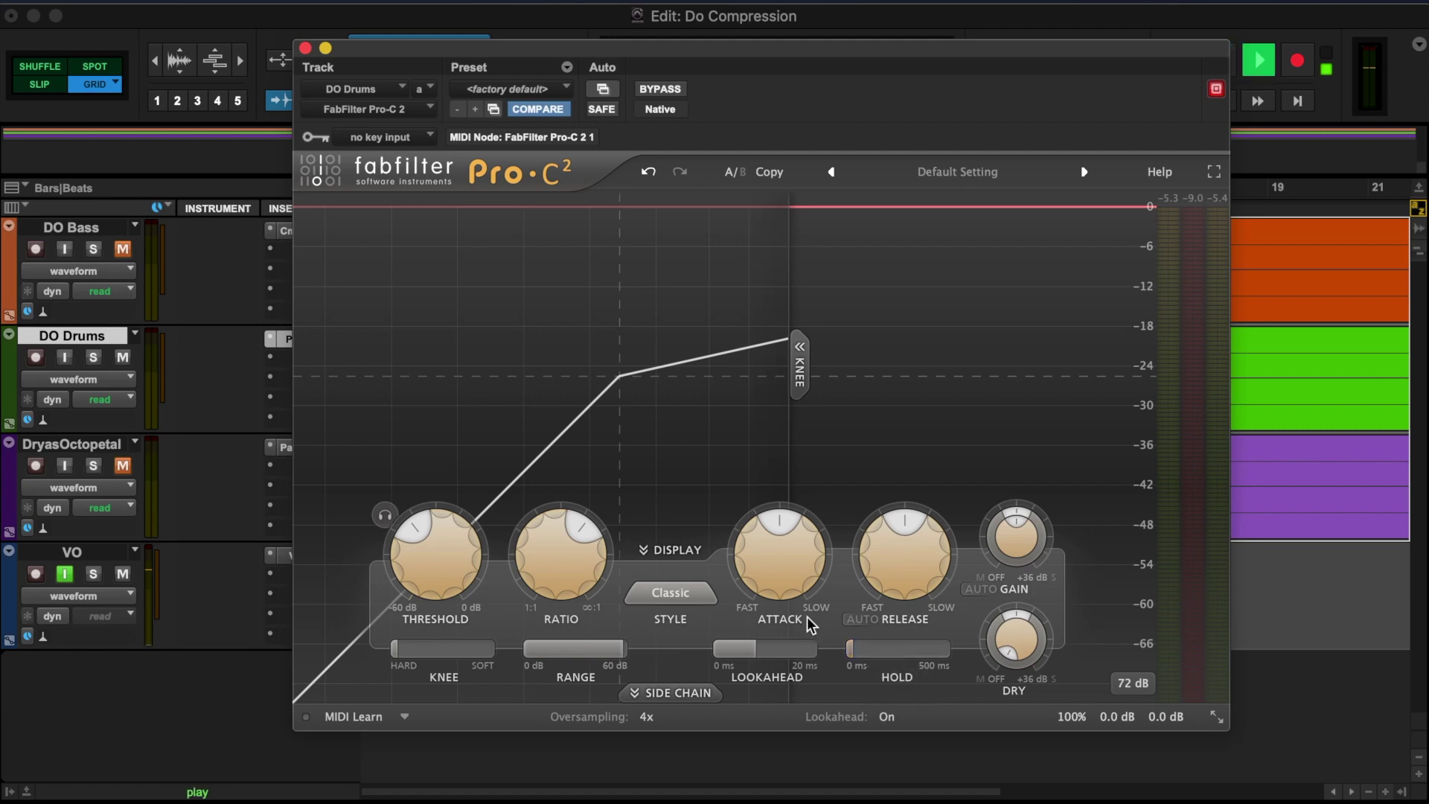
scroll(788, 561, down, 10)
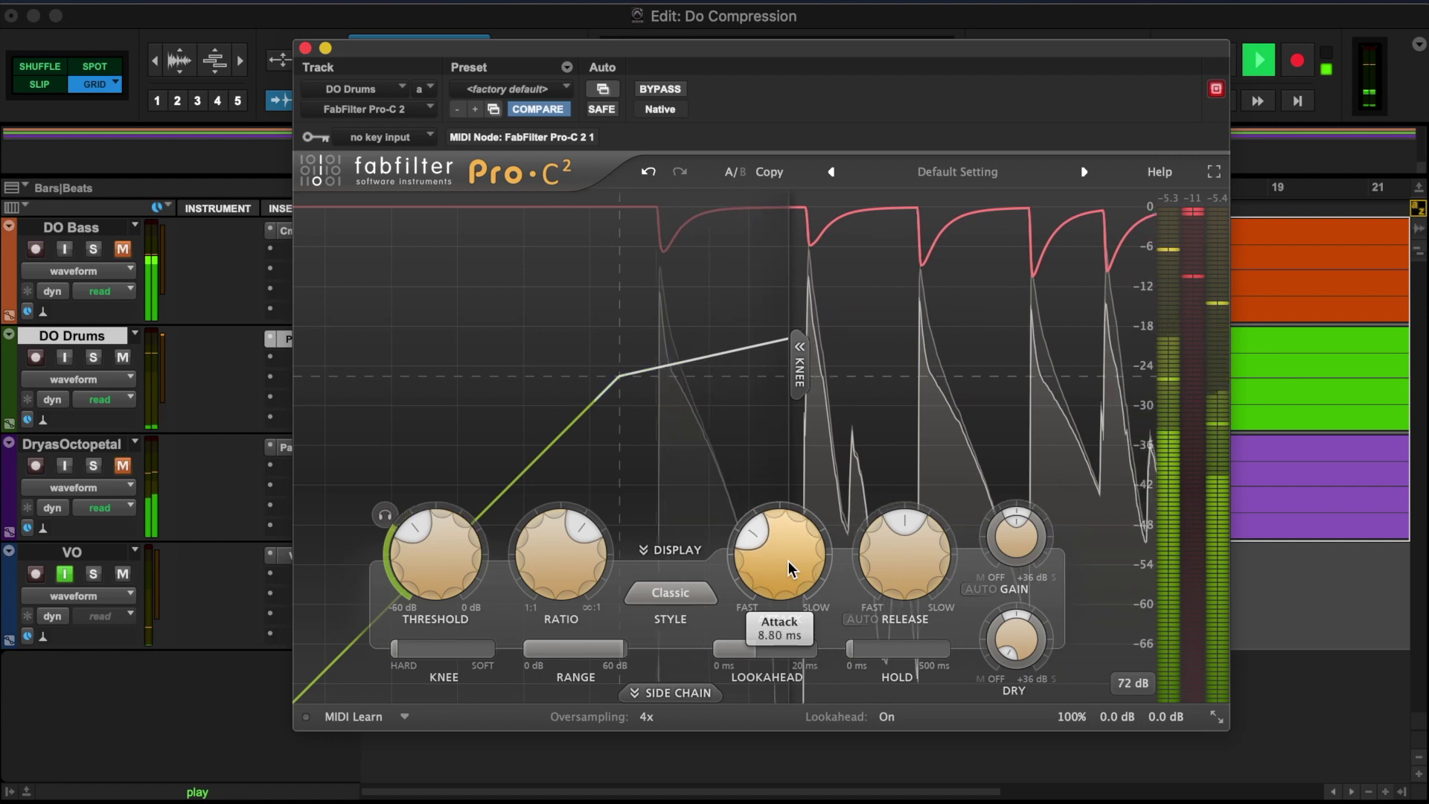
scroll(789, 560, up, 5)
scroll(788, 561, up, 3)
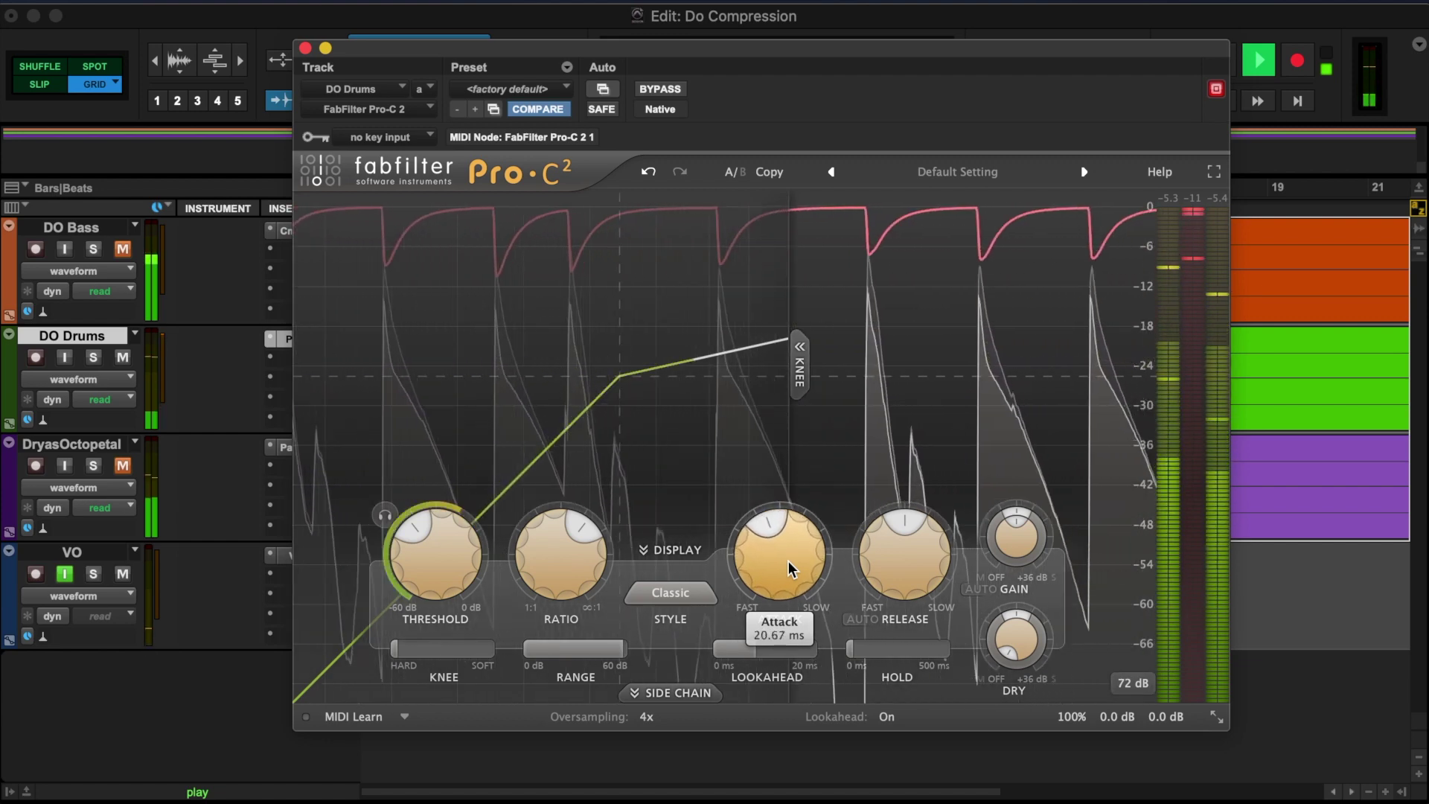
scroll(789, 561, down, 1)
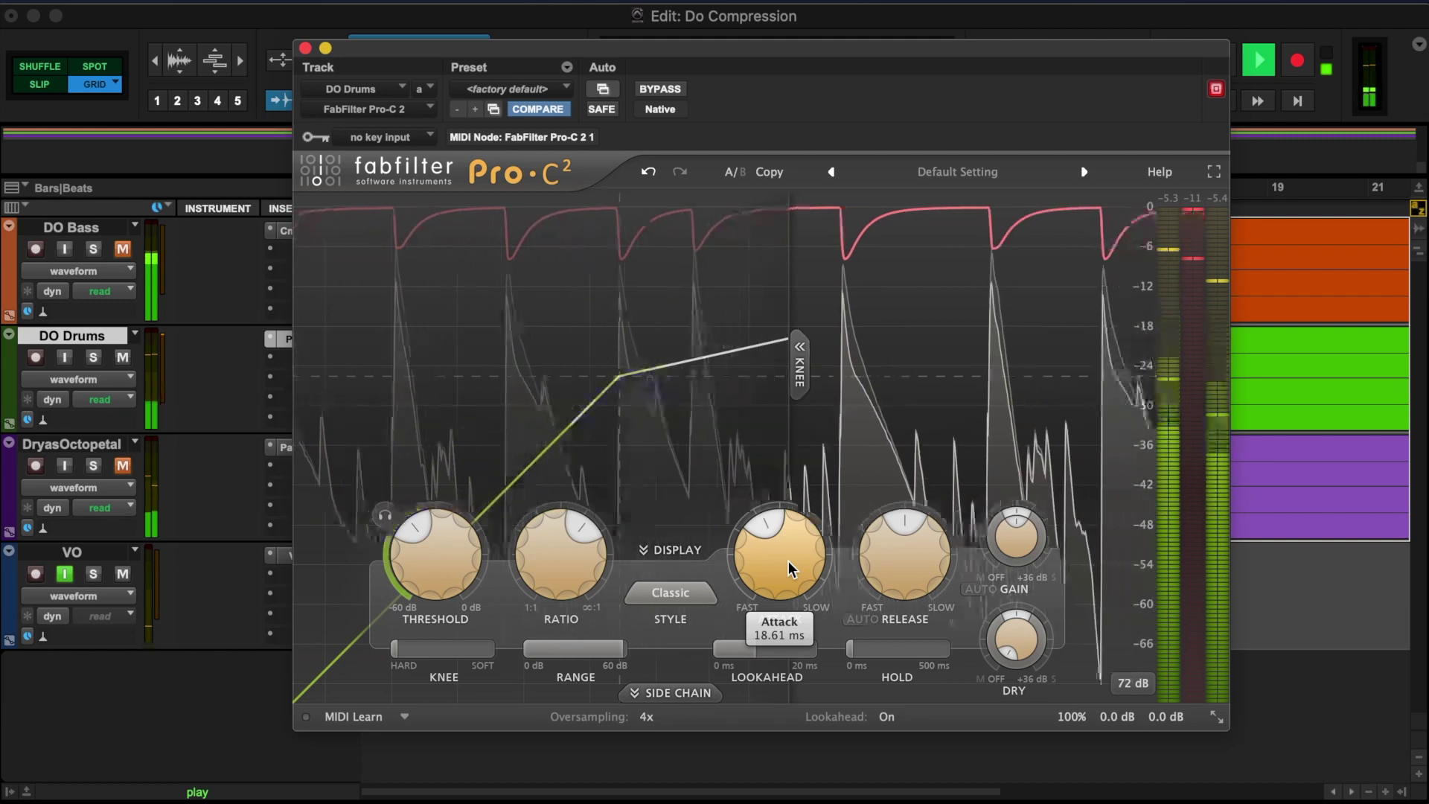
scroll(789, 561, down, 3)
scroll(789, 561, up, 3)
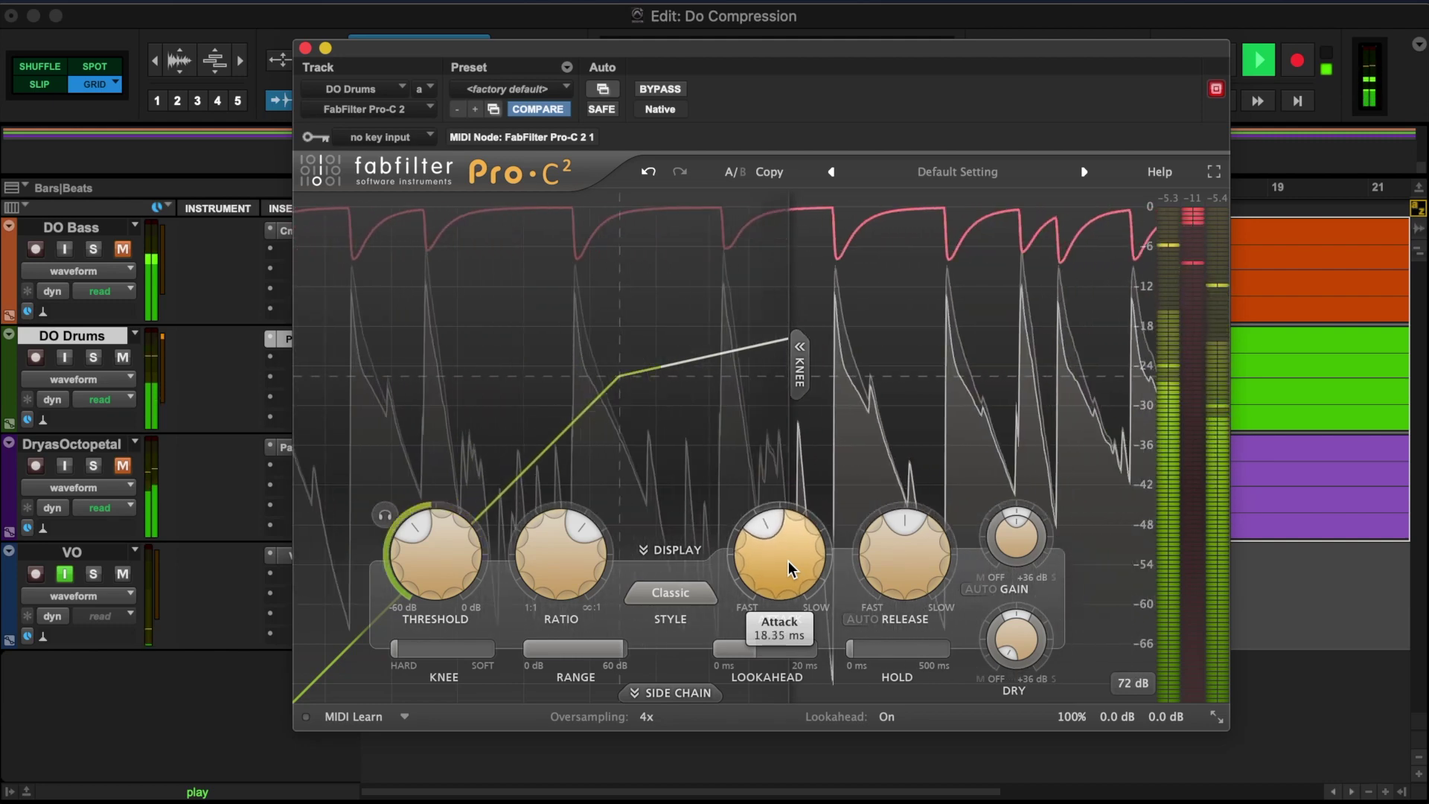
Shorten the drum compressor's release to about 135 ms by ear during playback
scroll(914, 562, down, 3)
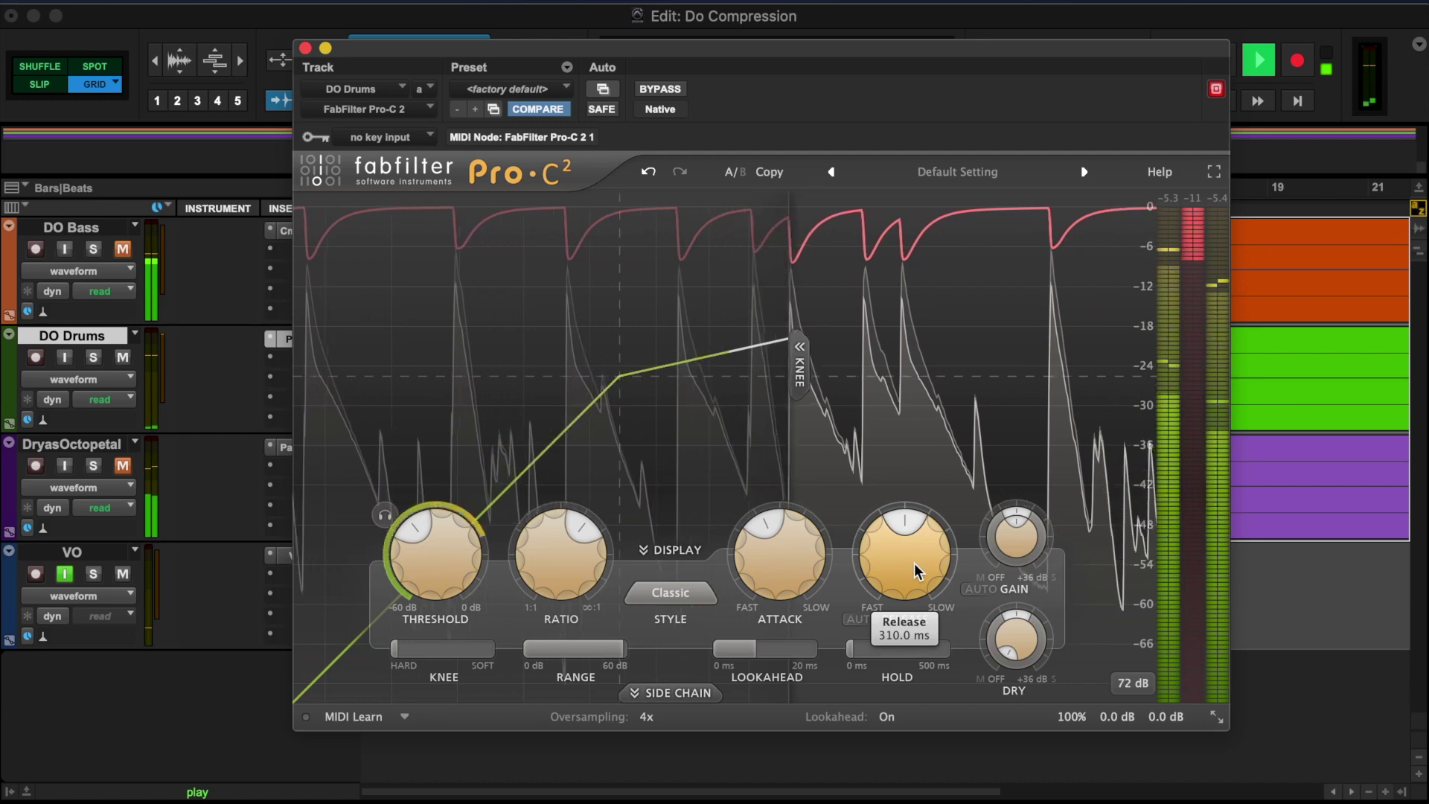
scroll(915, 563, down, 3)
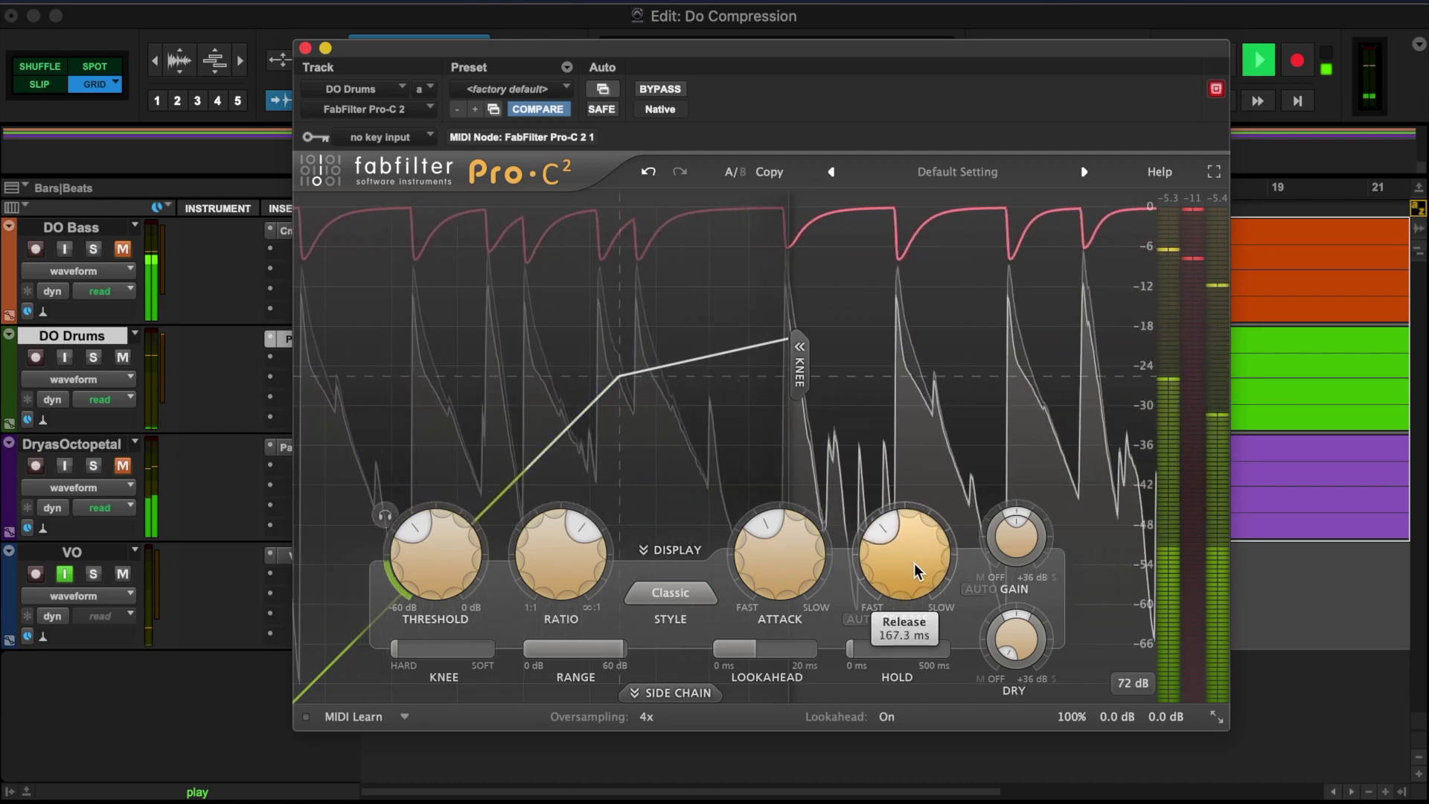
scroll(915, 563, down, 2)
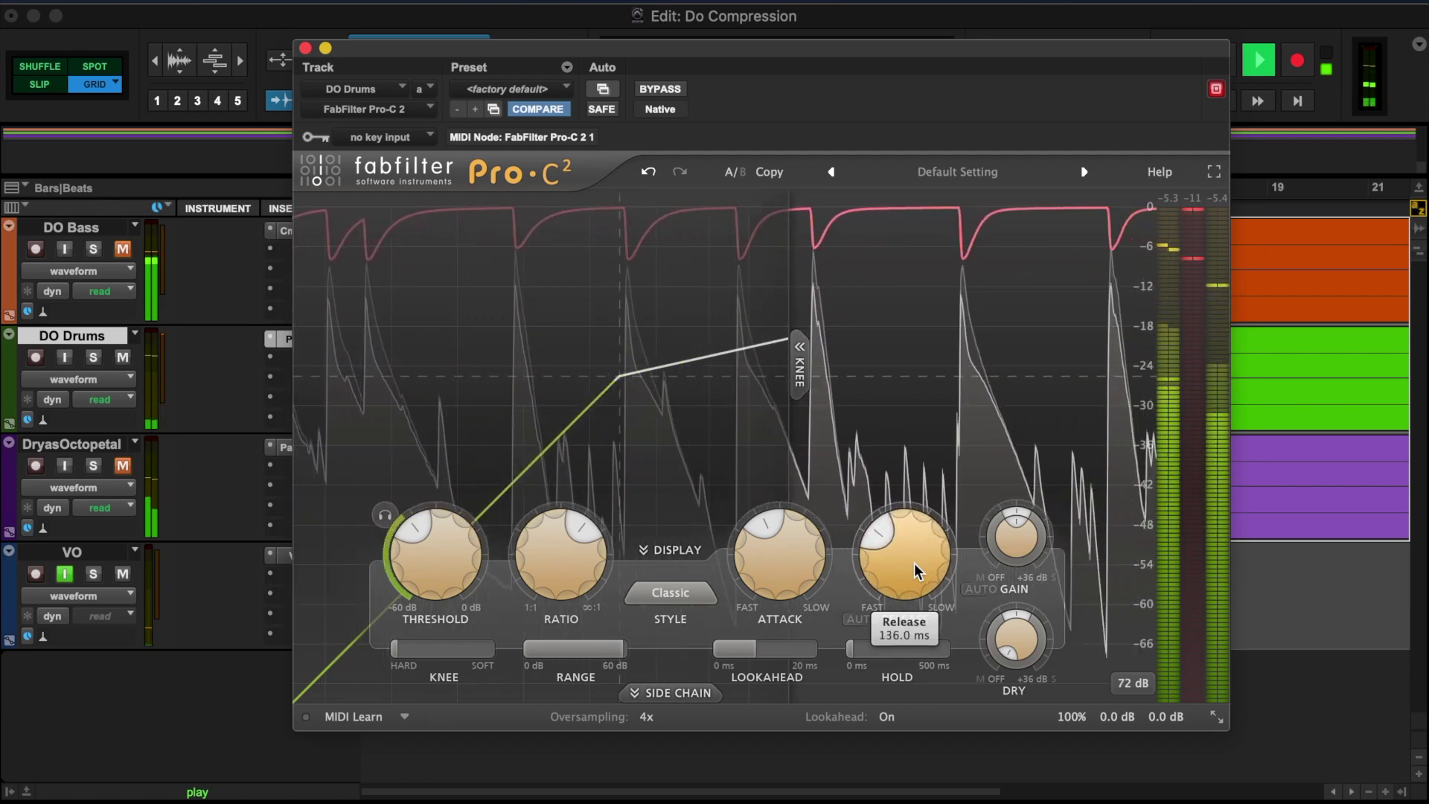
scroll(915, 563, down, 2)
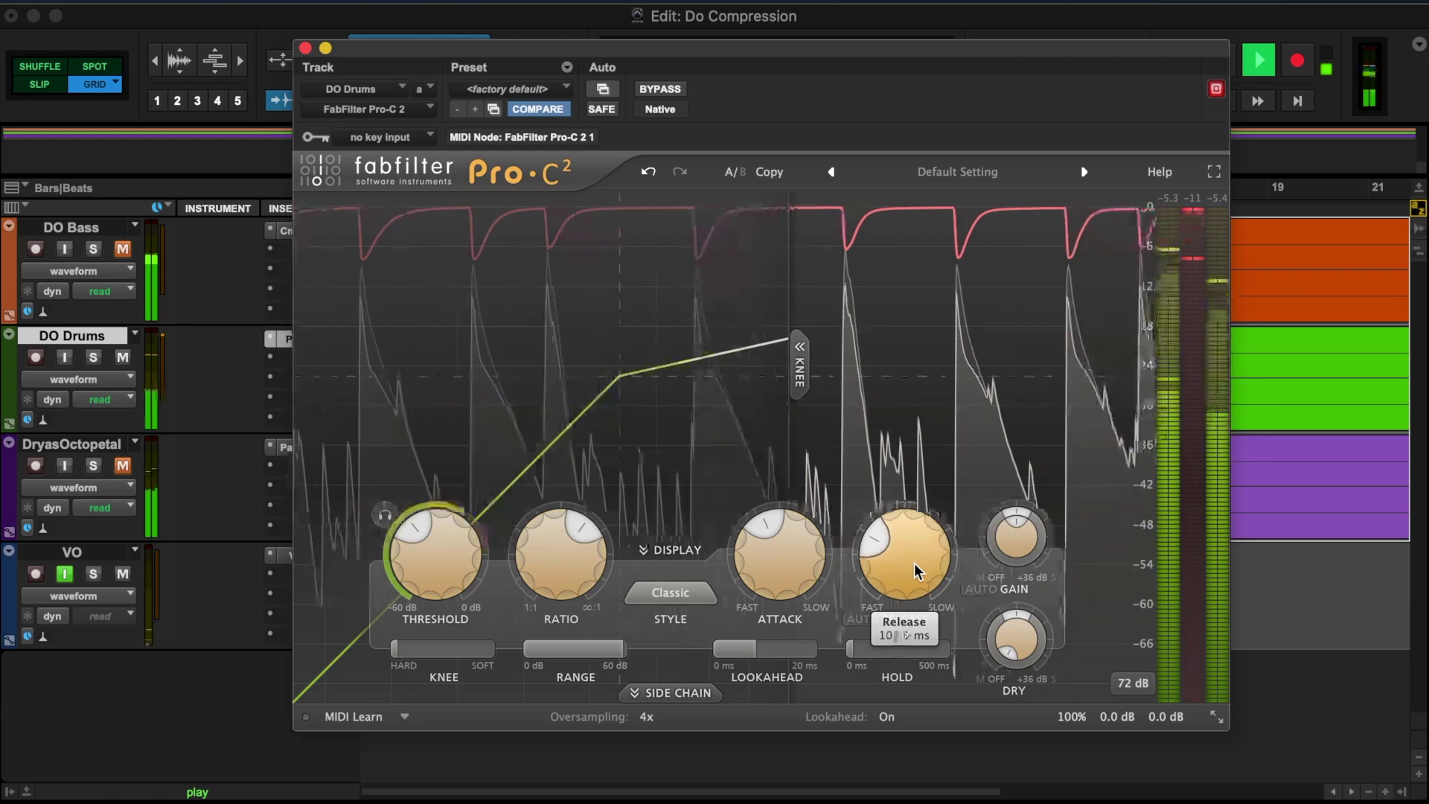
scroll(914, 564, up, 2)
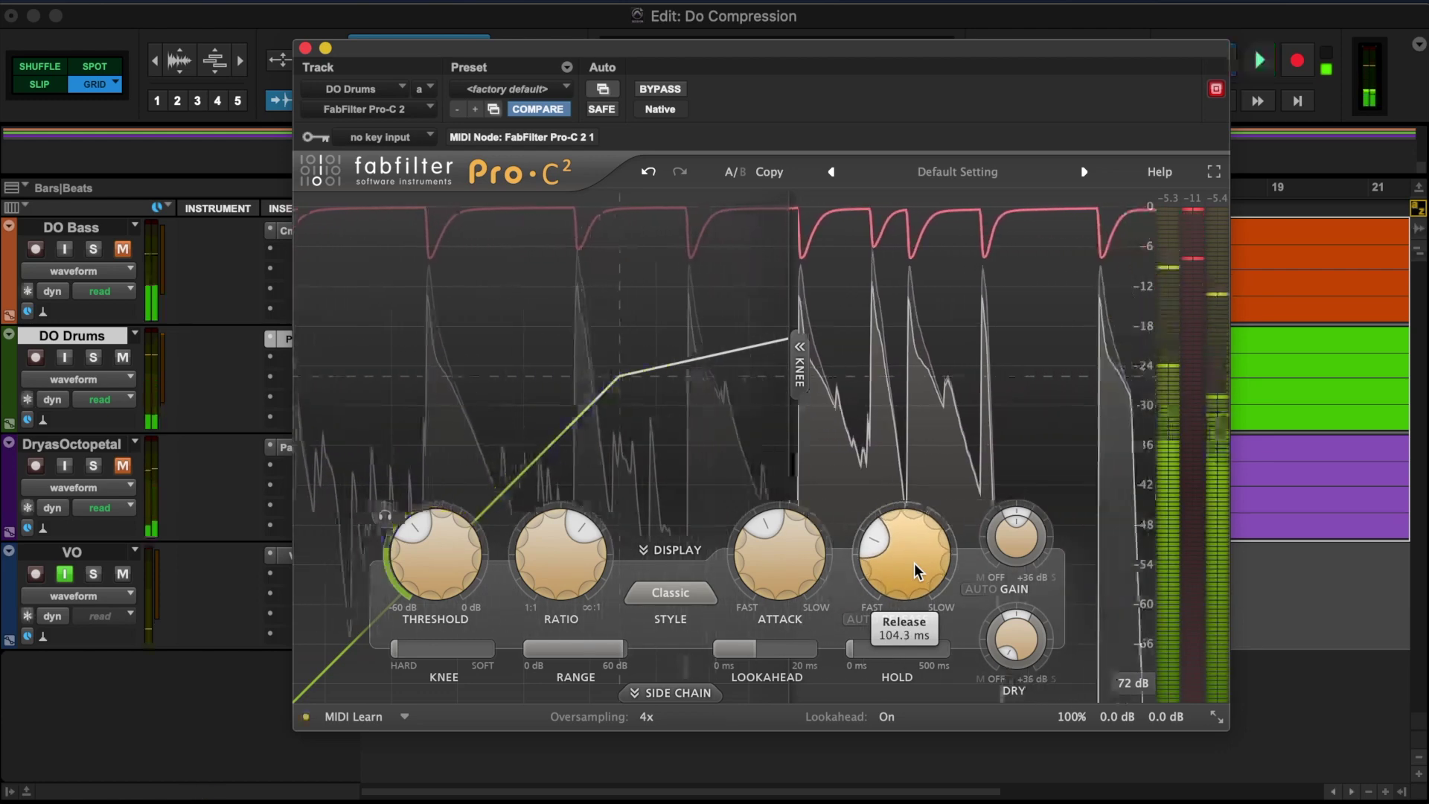
scroll(914, 563, up, 5)
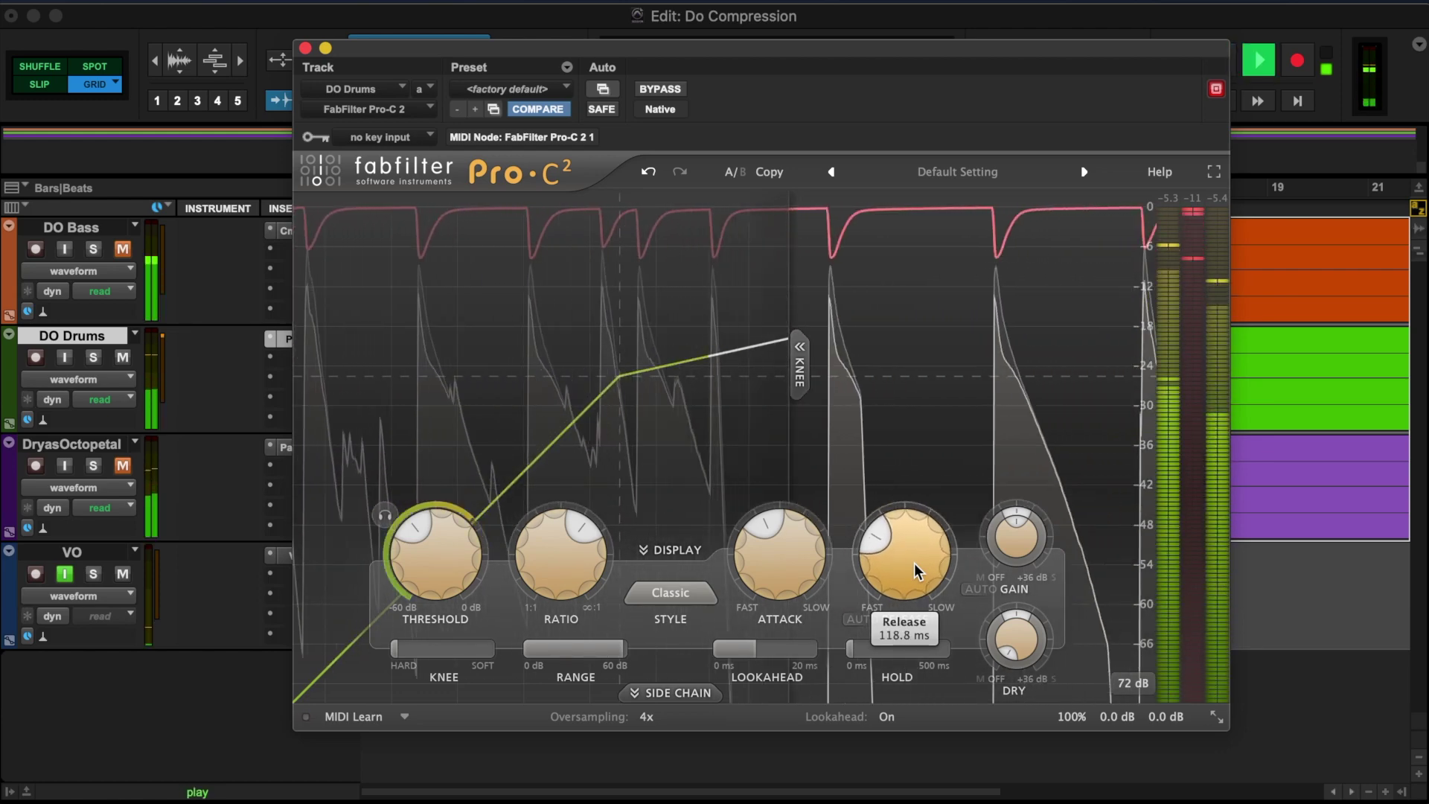
scroll(915, 564, down, 2)
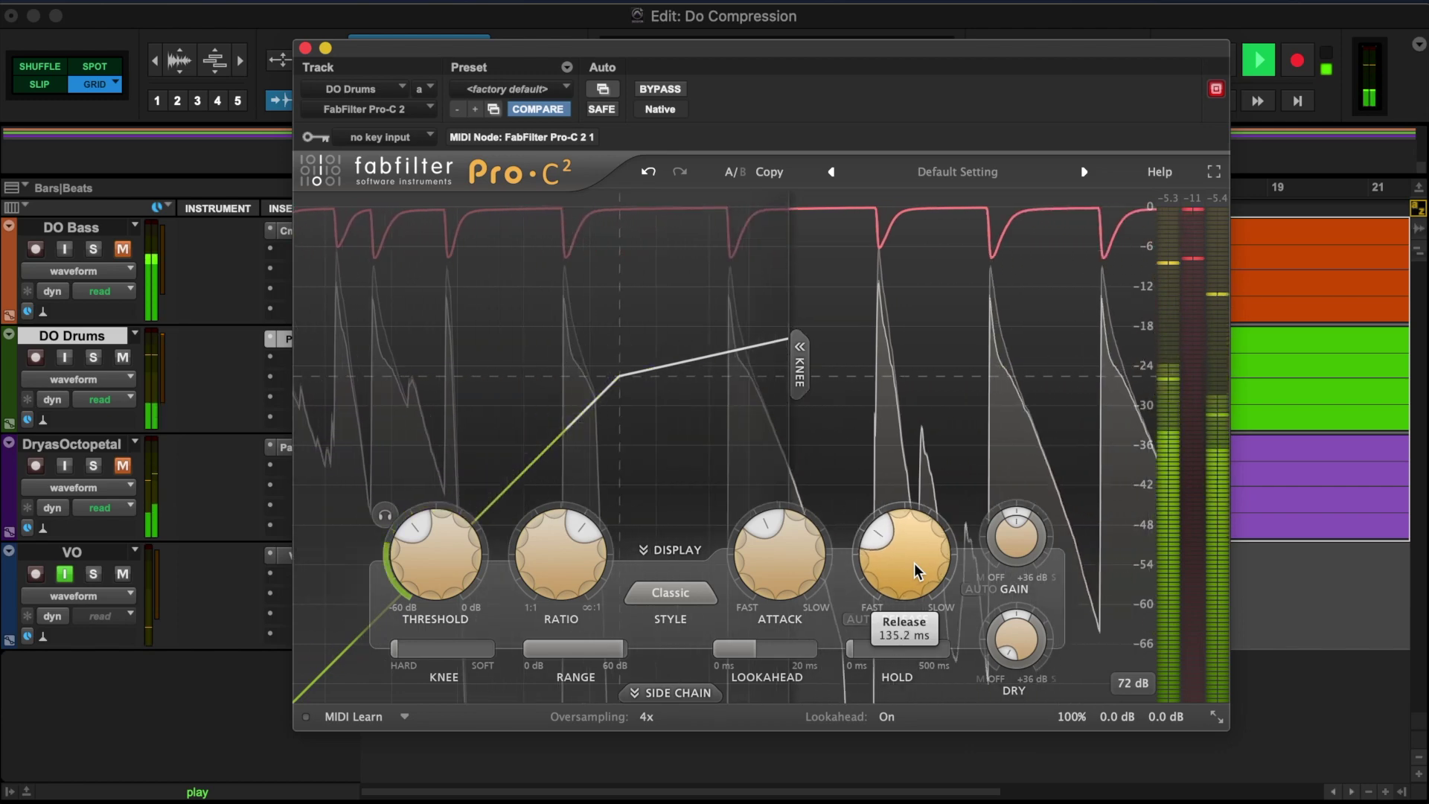
scroll(915, 563, up, 1)
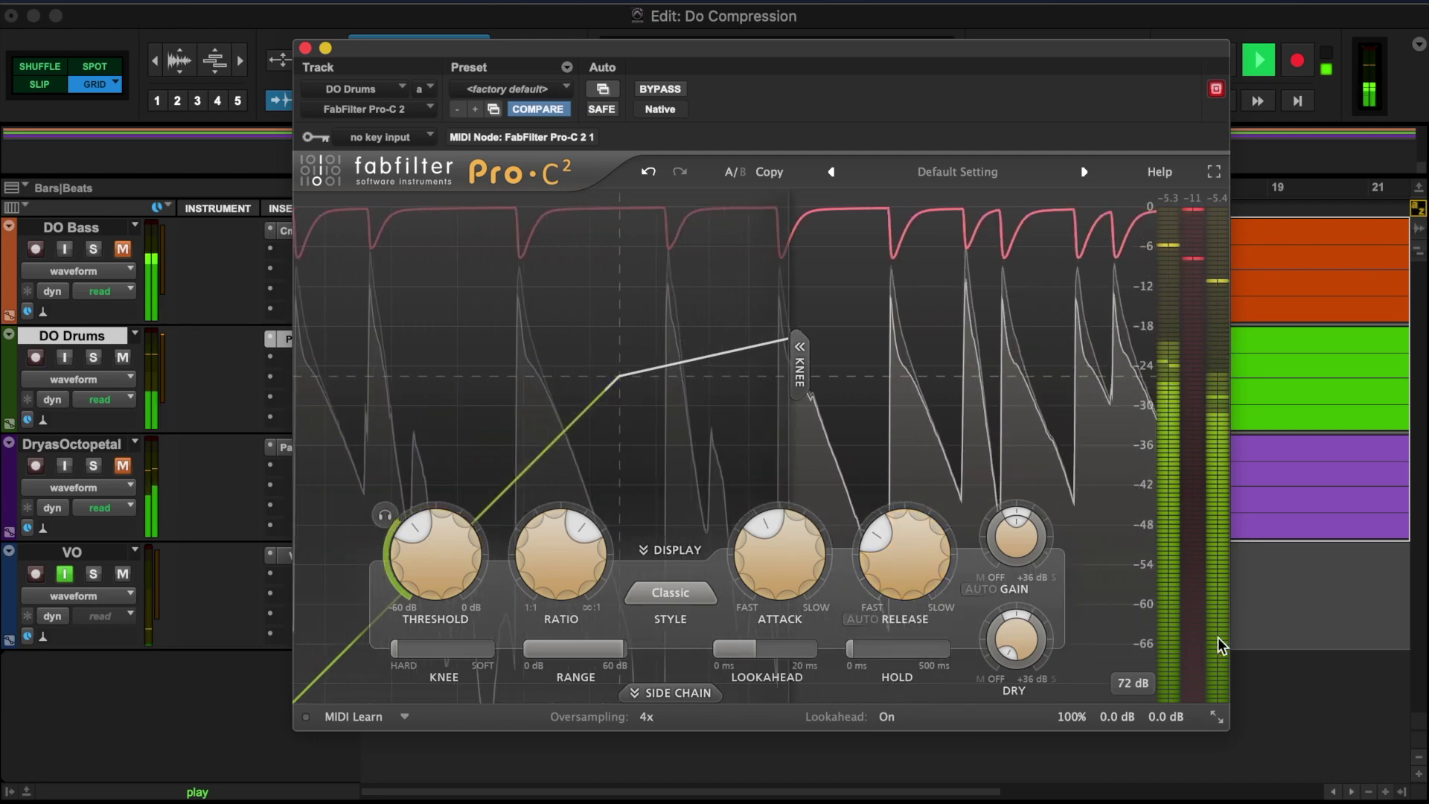
Review the attack and release settings, and raise the drum compressor's wet gain to +5.76 dB
mouse_move(790, 563)
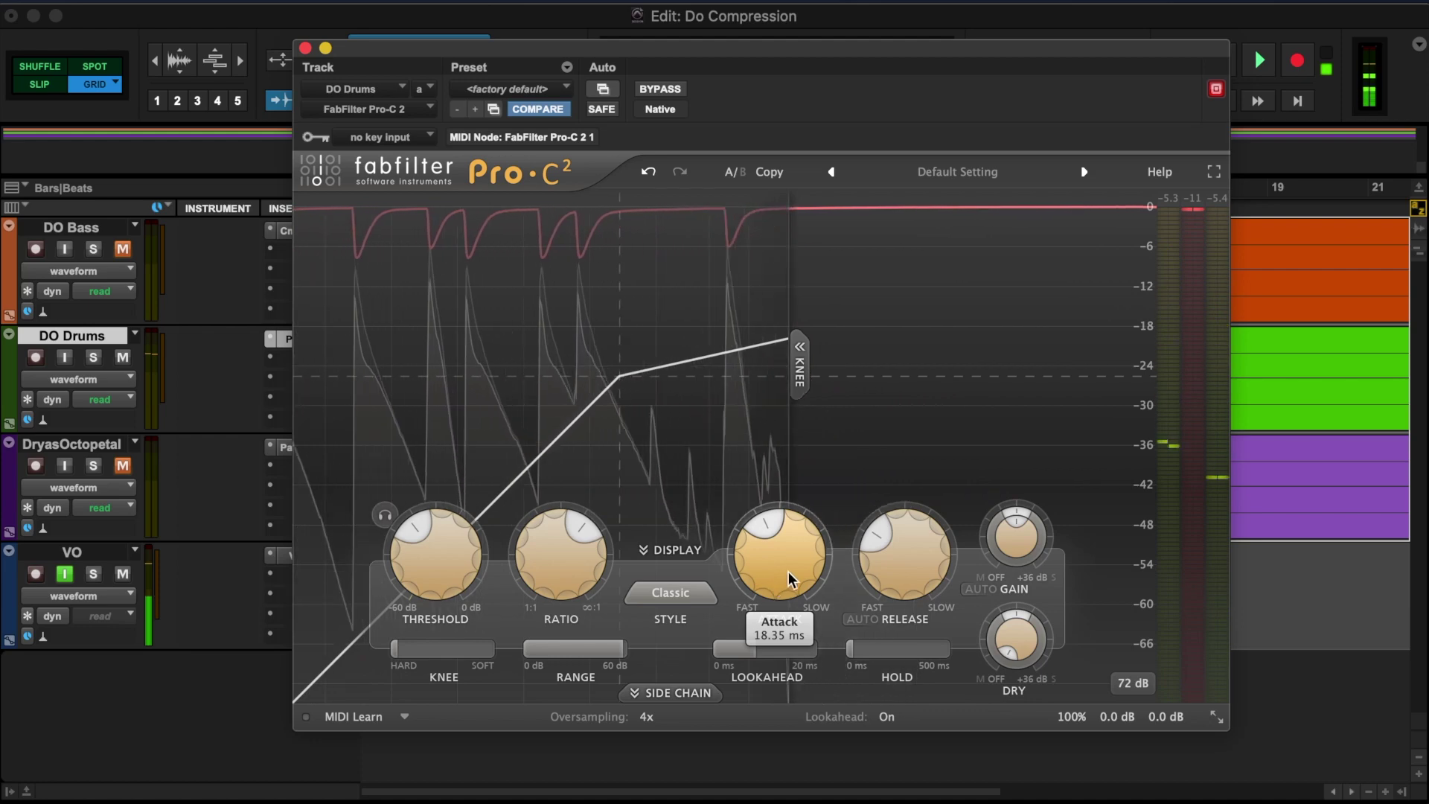
mouse_move(920, 578)
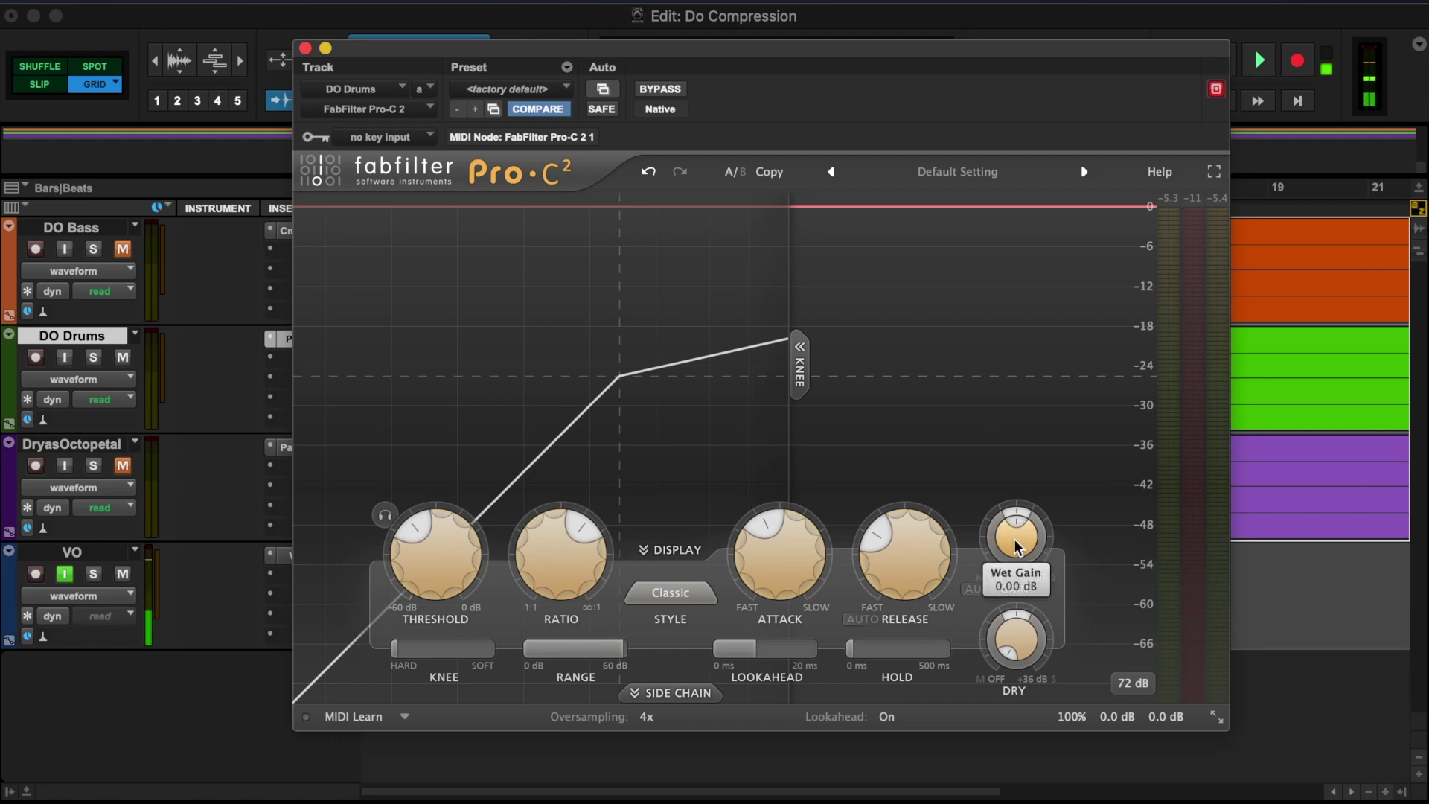
scroll(1017, 546, up, 6)
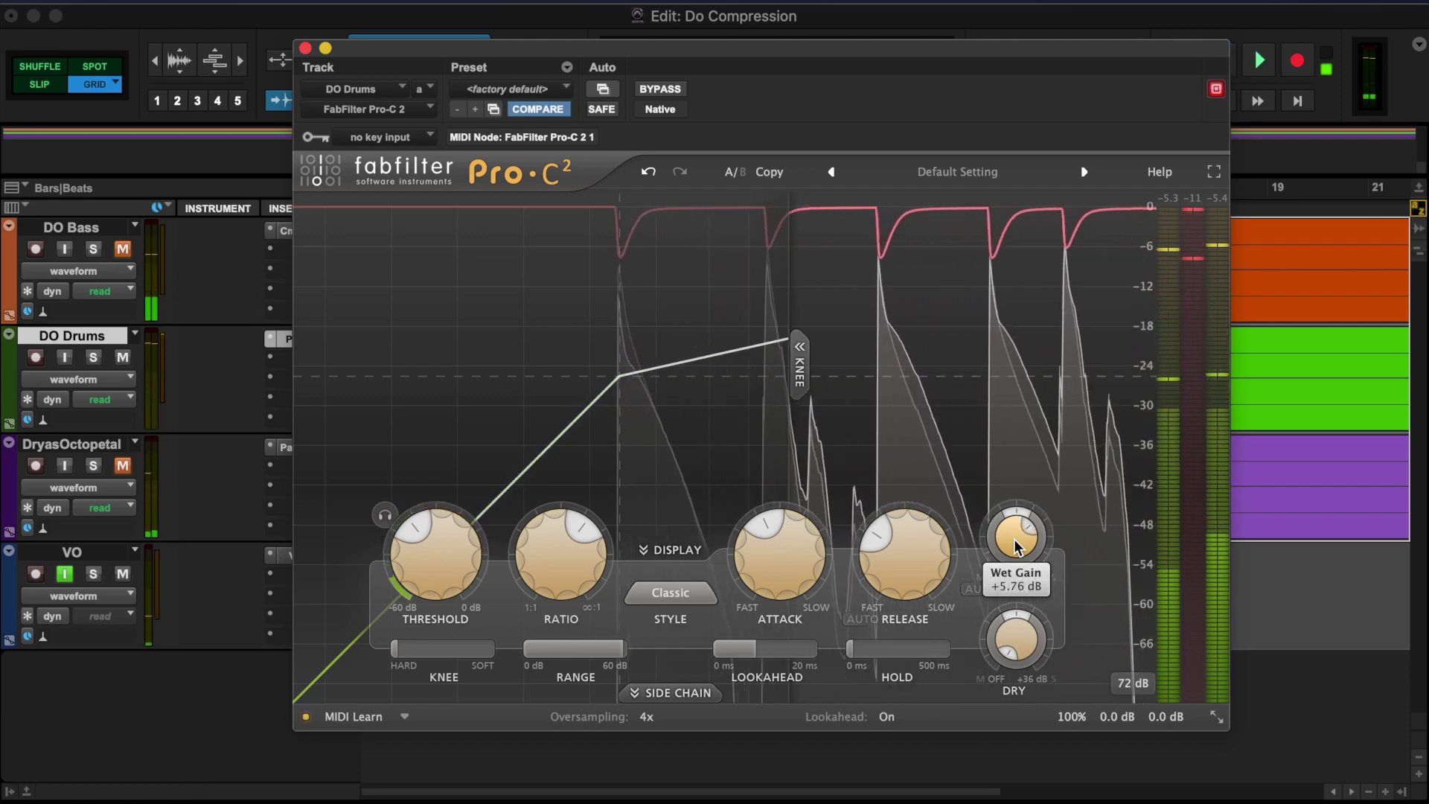
Turn on auto gain in the drum compressor and reset the wet gain to 0.00 dB
click(976, 588)
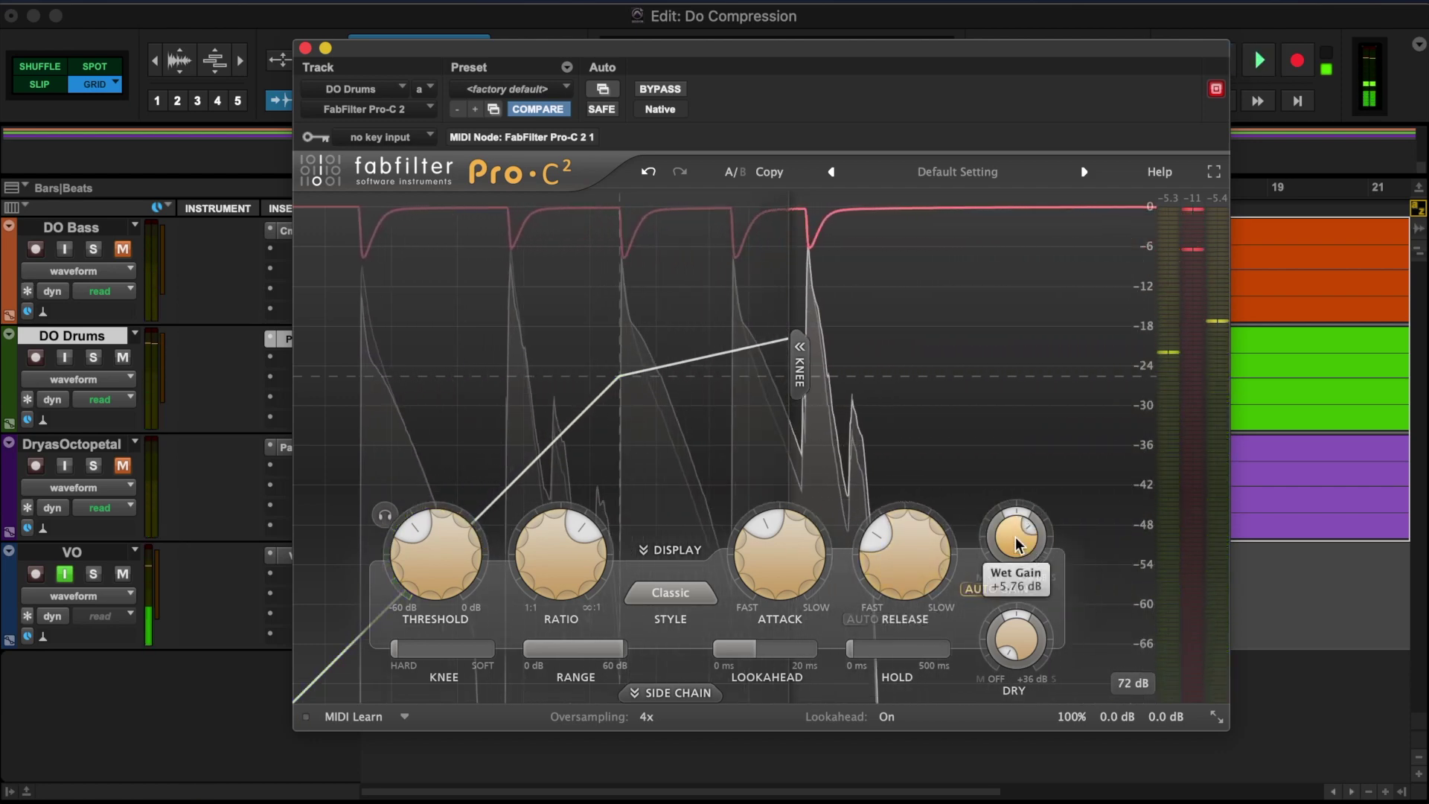
double_click(1016, 544)
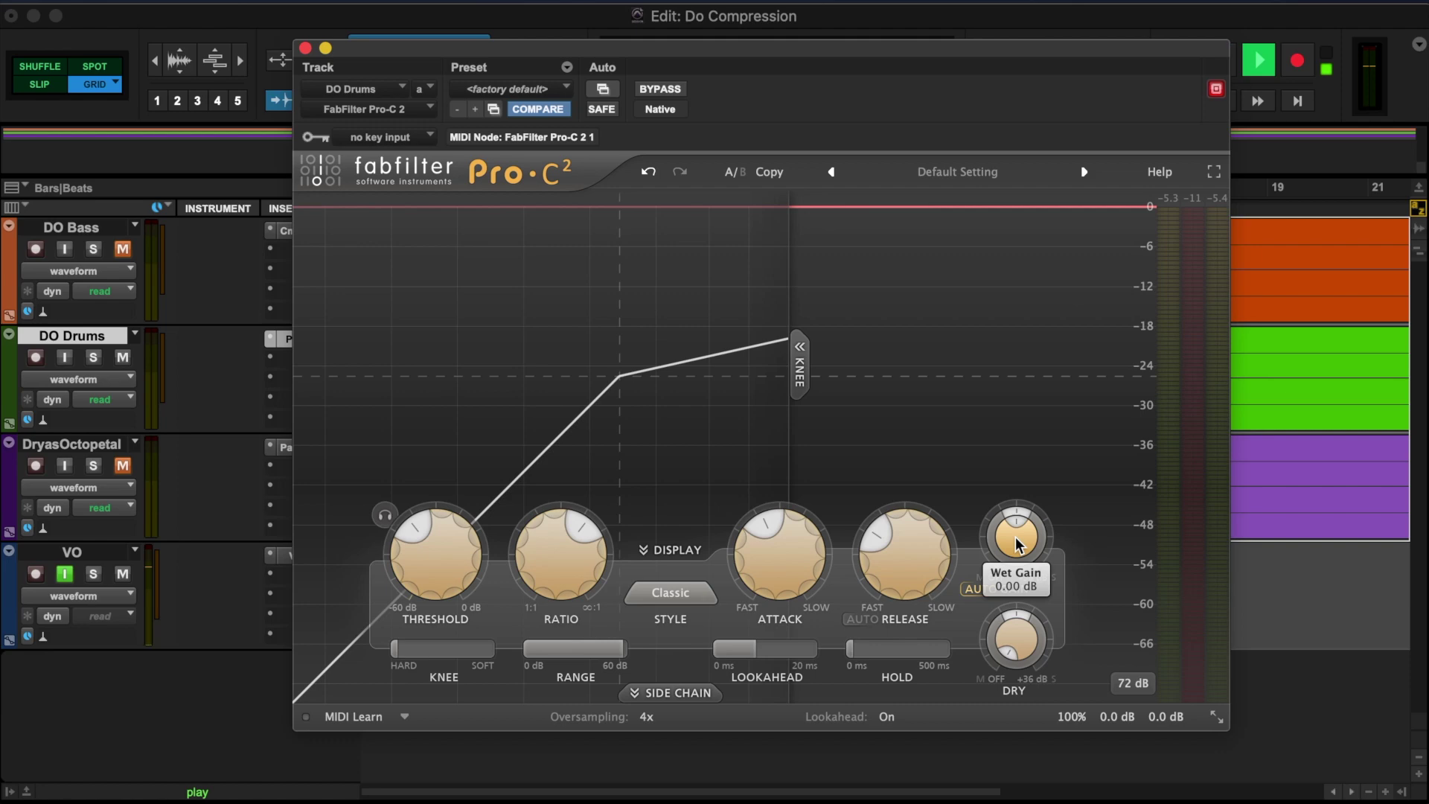
Set the drum compressor's wet gain to +2.40 dB during playback, and stop the transport
scroll(1015, 537, up, 1)
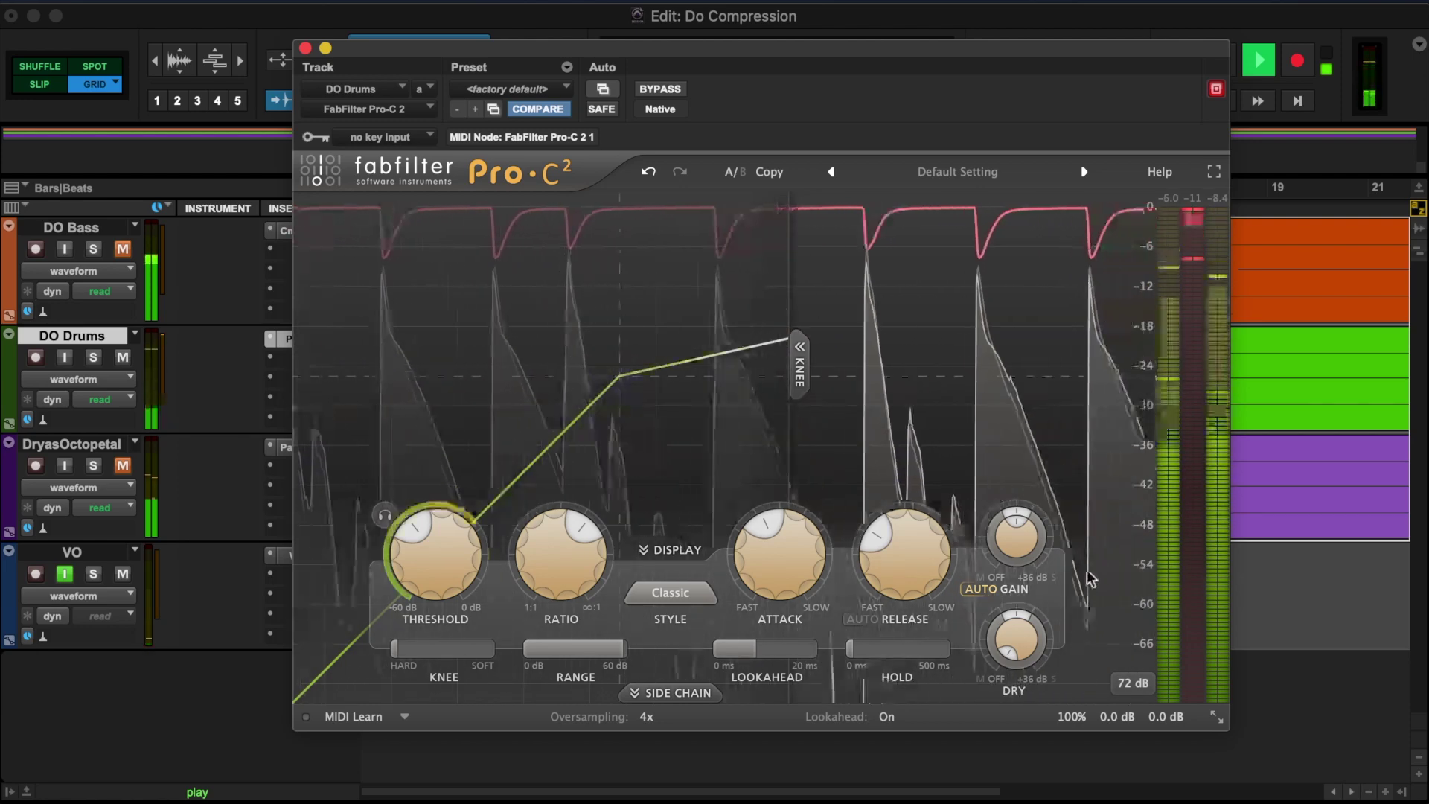
mouse_move(1019, 541)
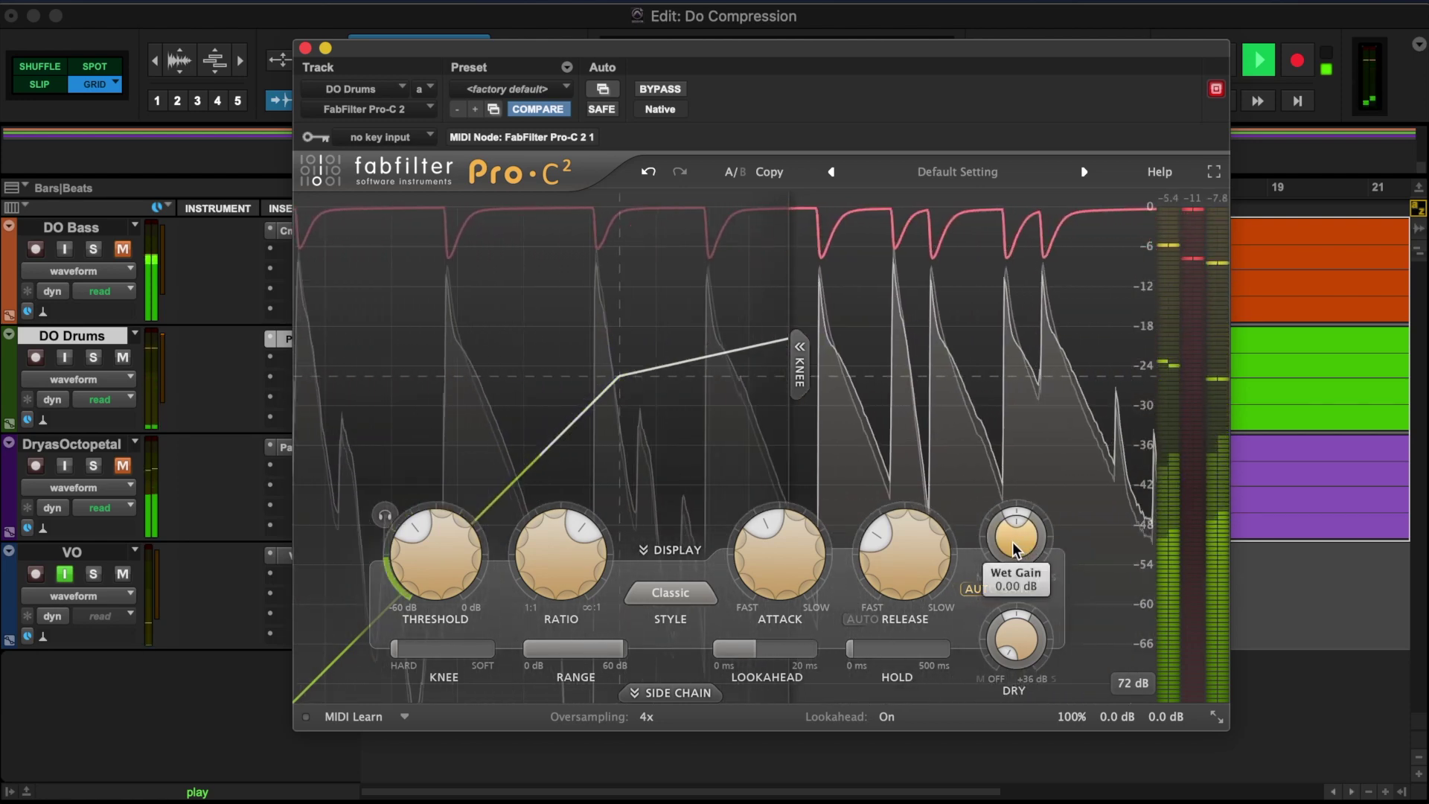
double_click(1013, 544)
text(2.)
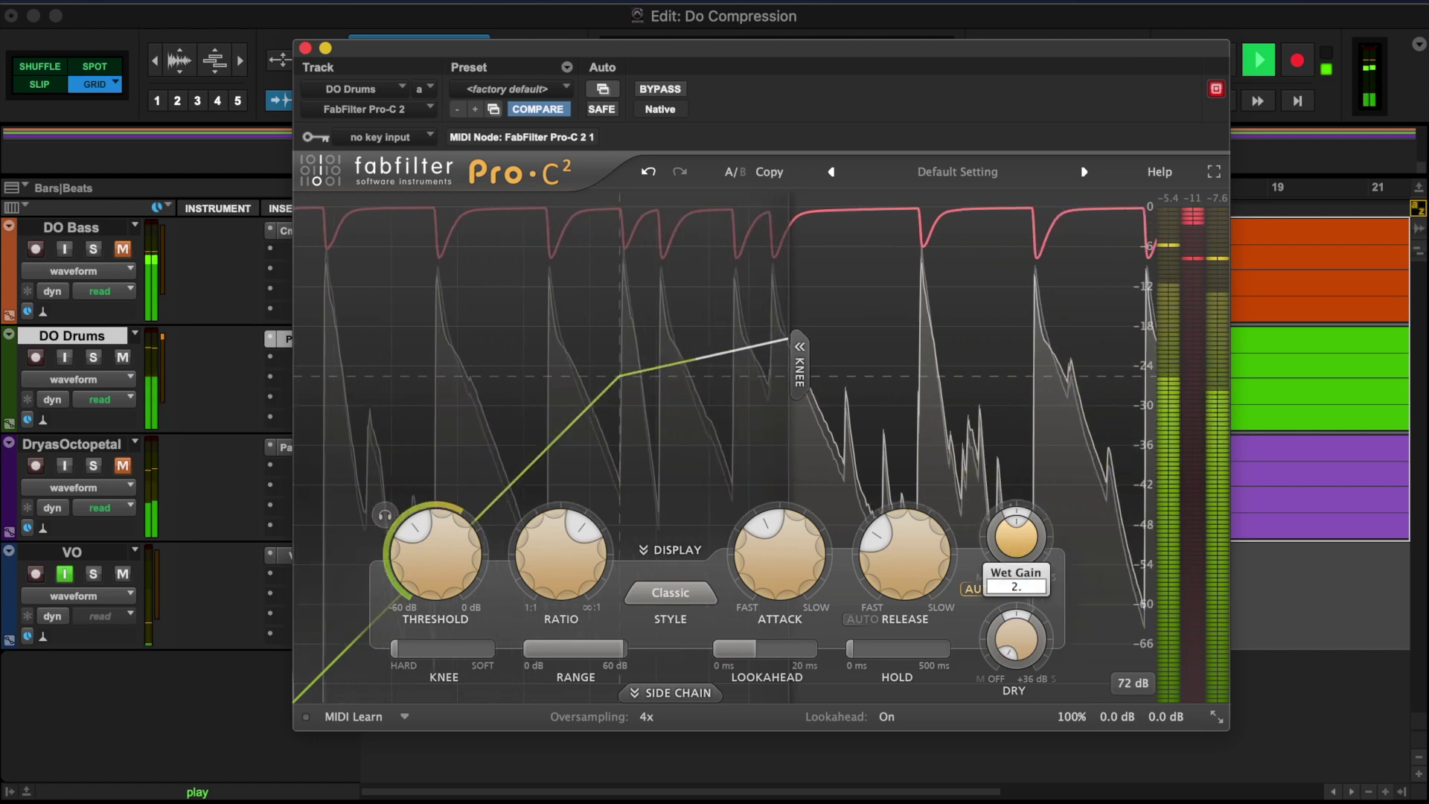
key(Return)
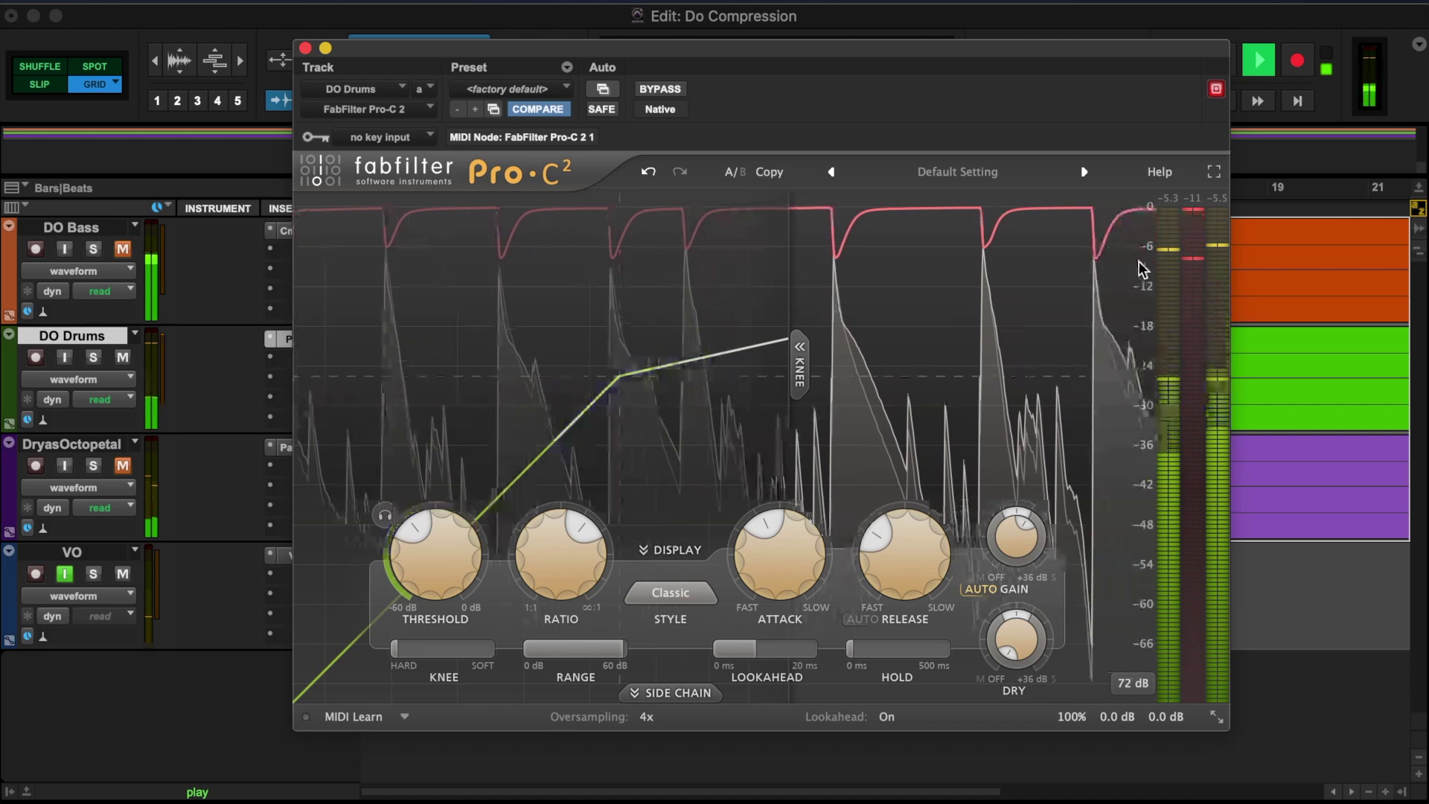
mouse_move(1011, 551)
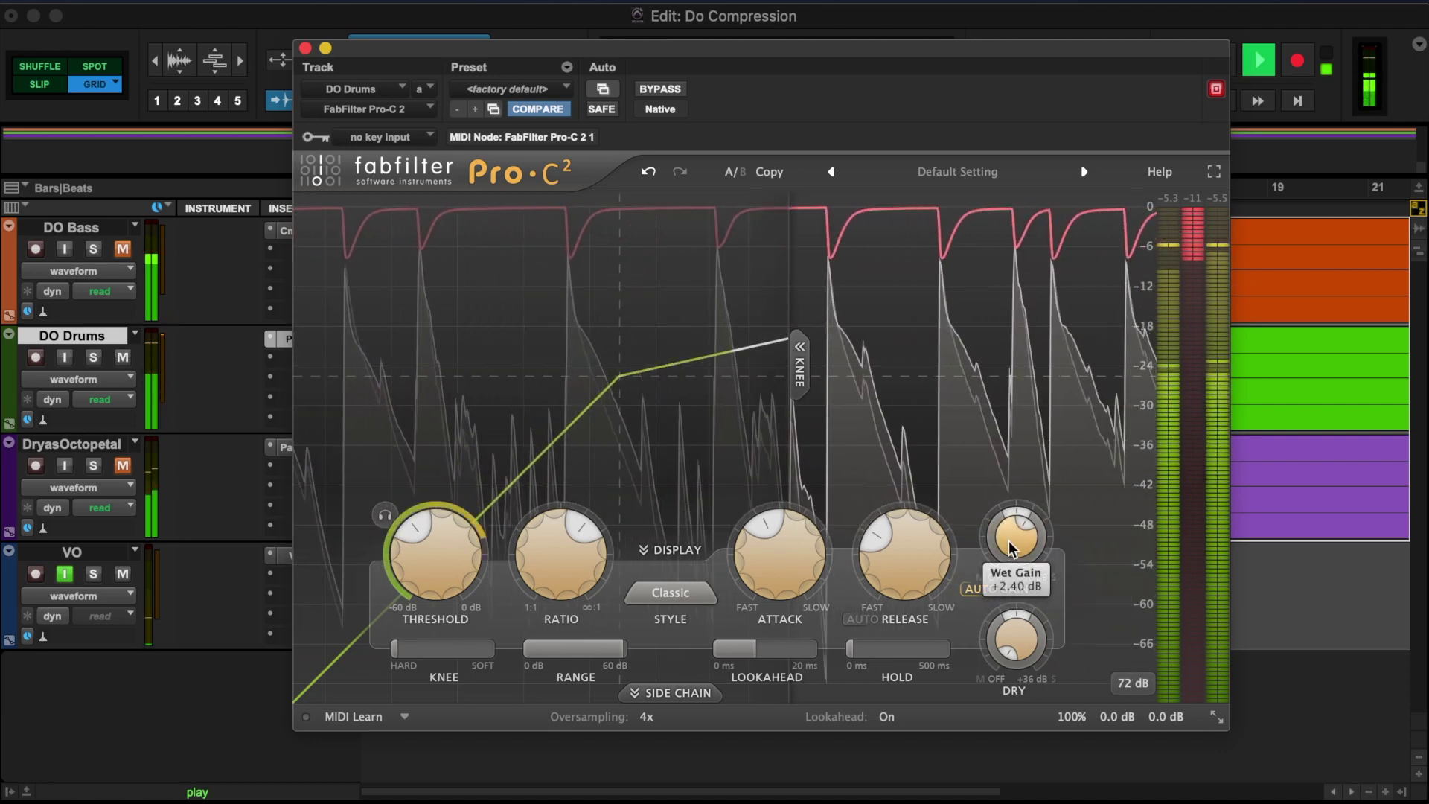
key(space)
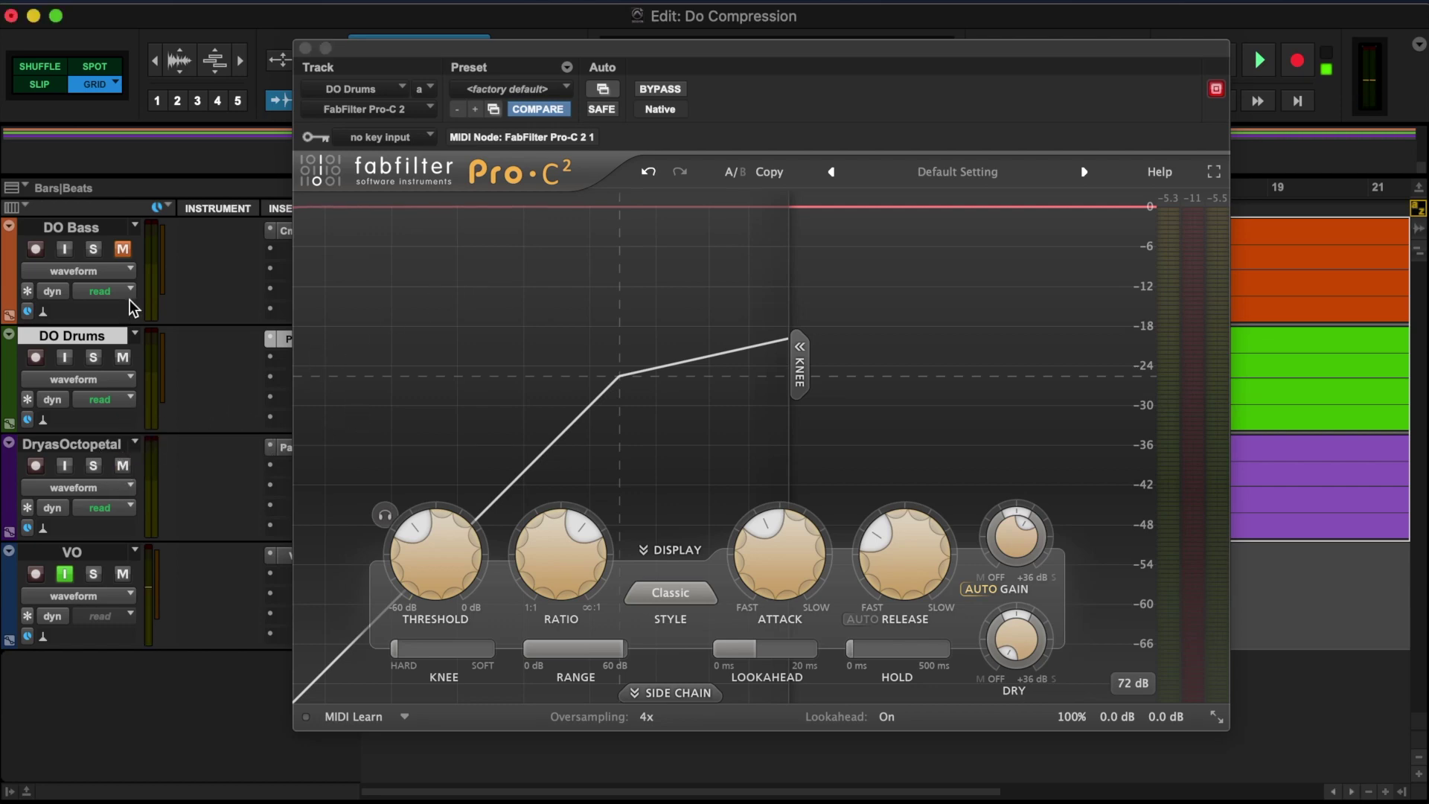
Audition the mix with the VO track muted, repeatedly comparing the drum compressor bypassed and active, and end by unmuting VO and stopping playback
click(123, 573)
key(space)
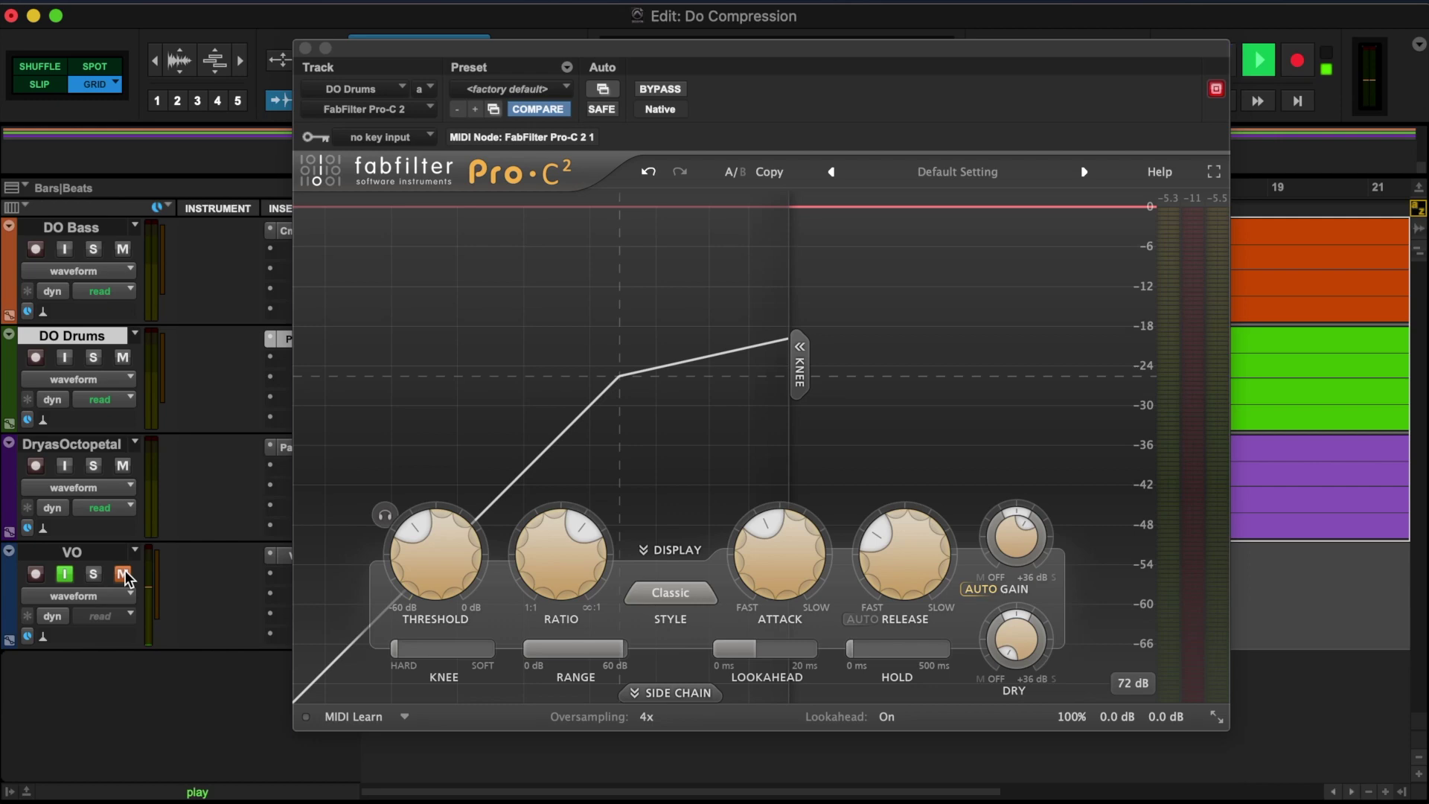
click(674, 88)
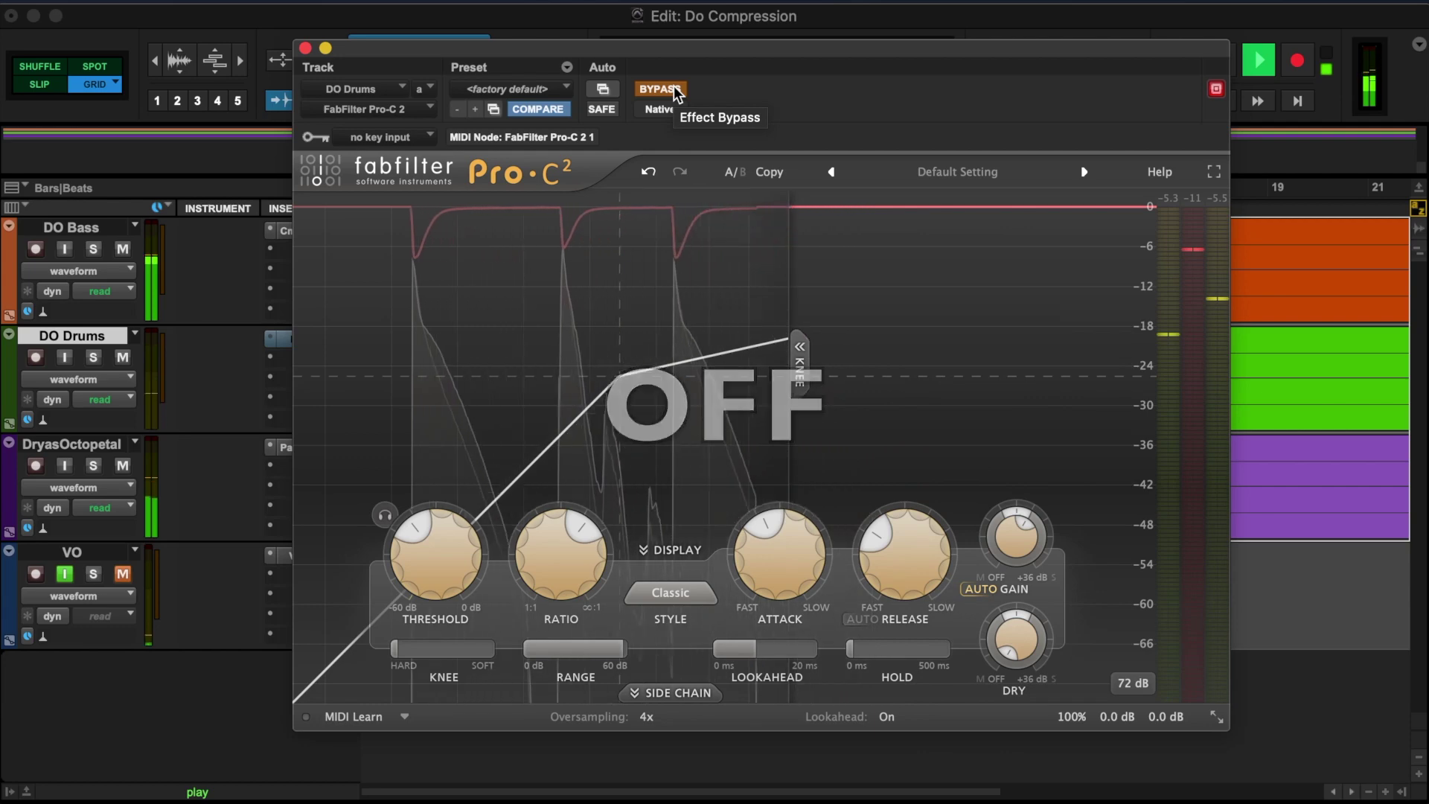
click(674, 88)
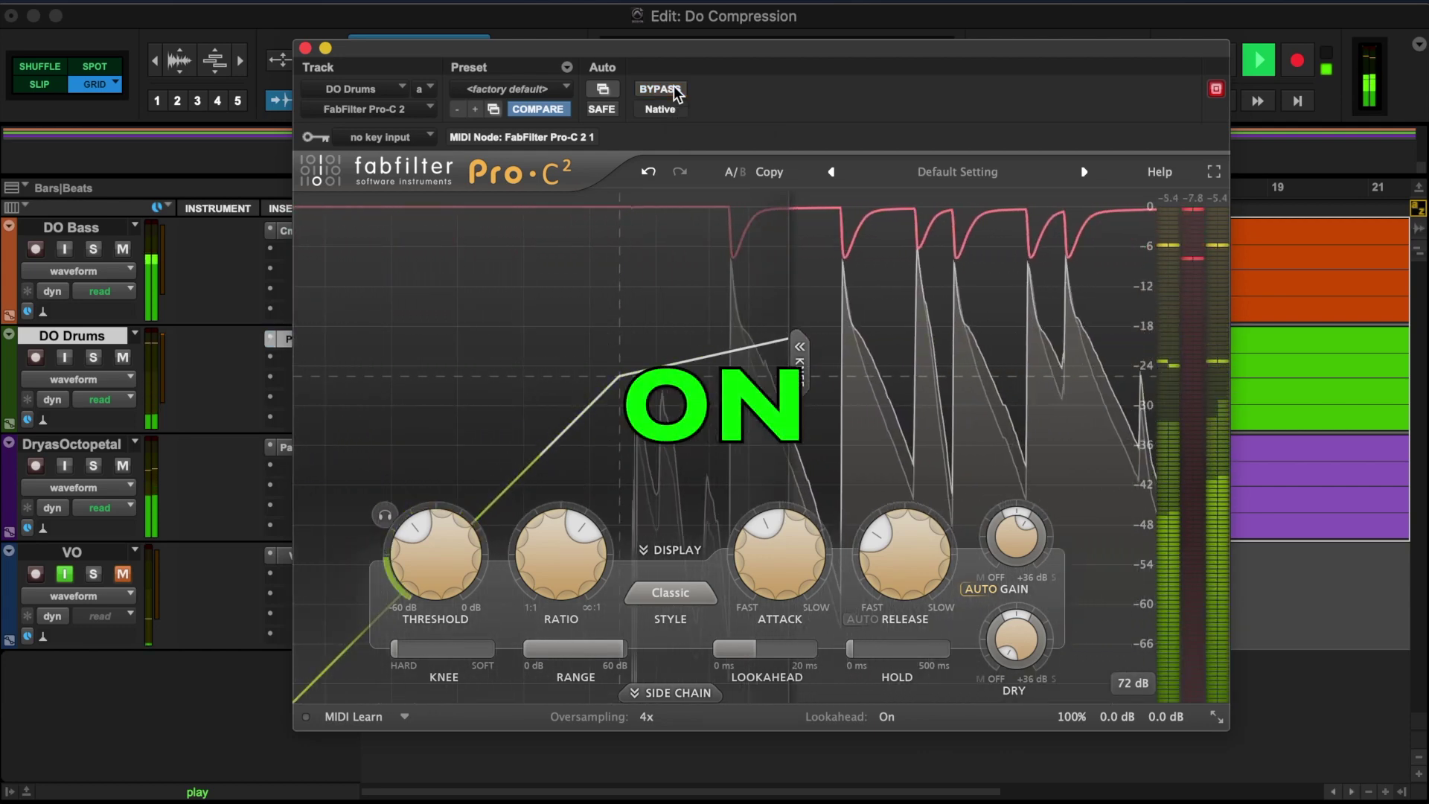
click(673, 89)
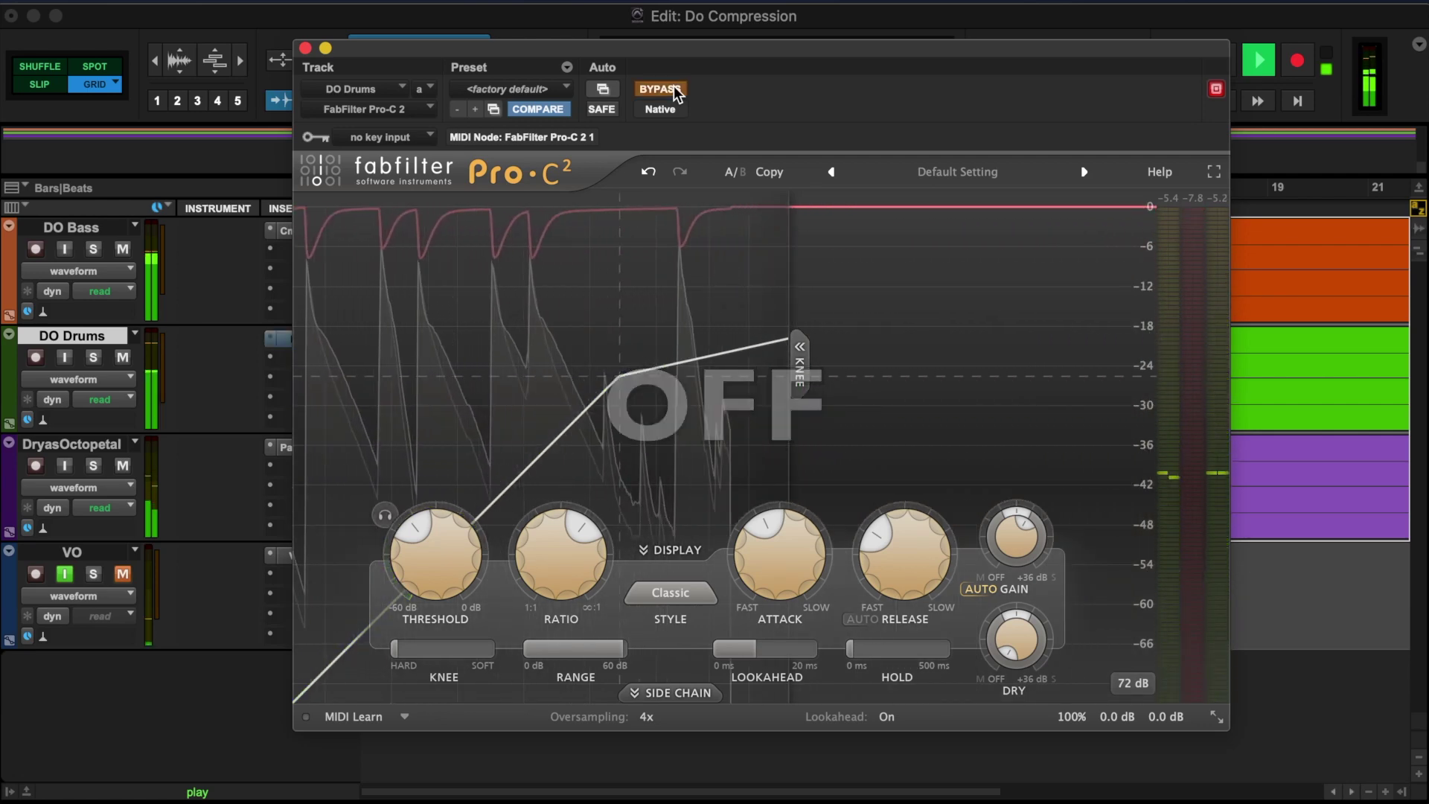
click(673, 89)
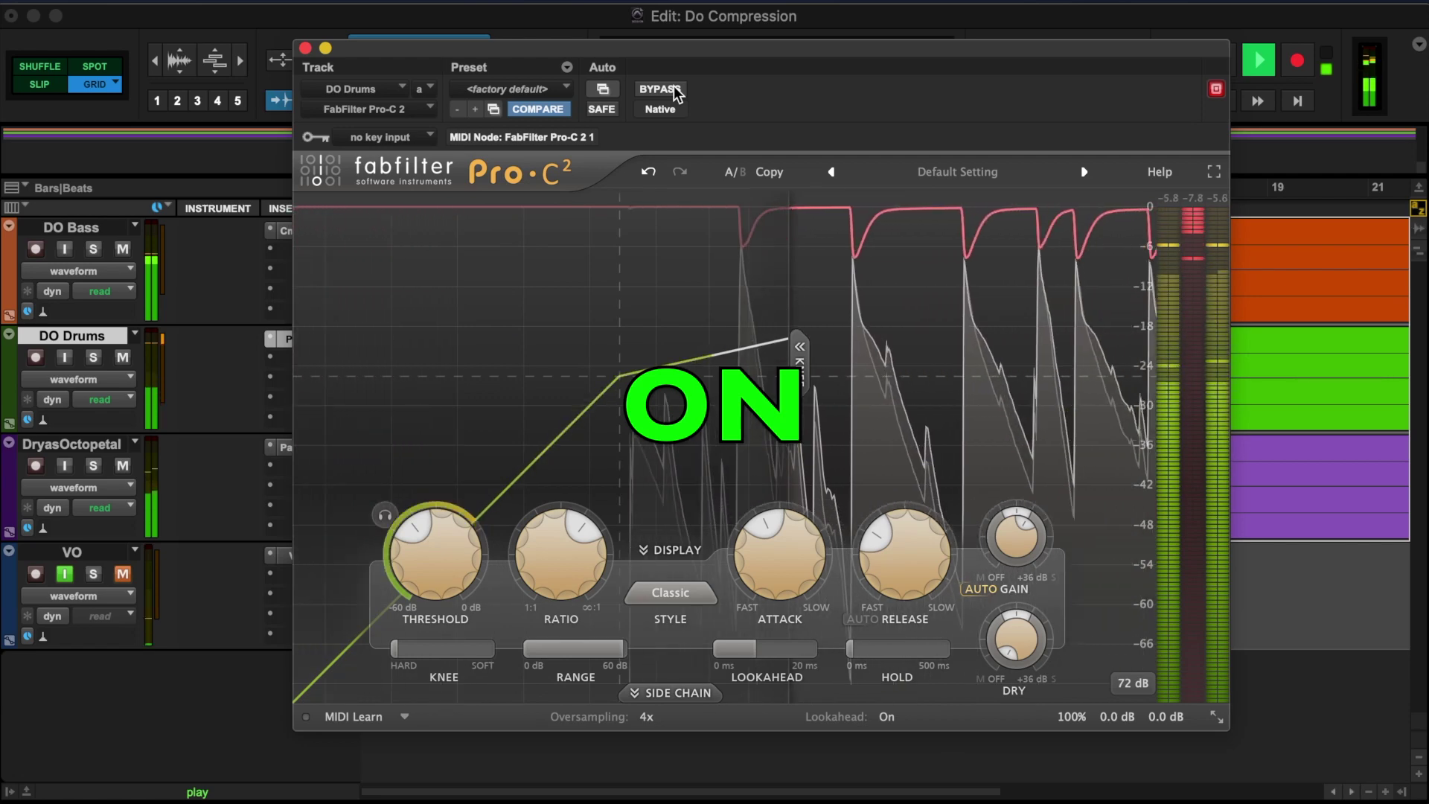
click(673, 89)
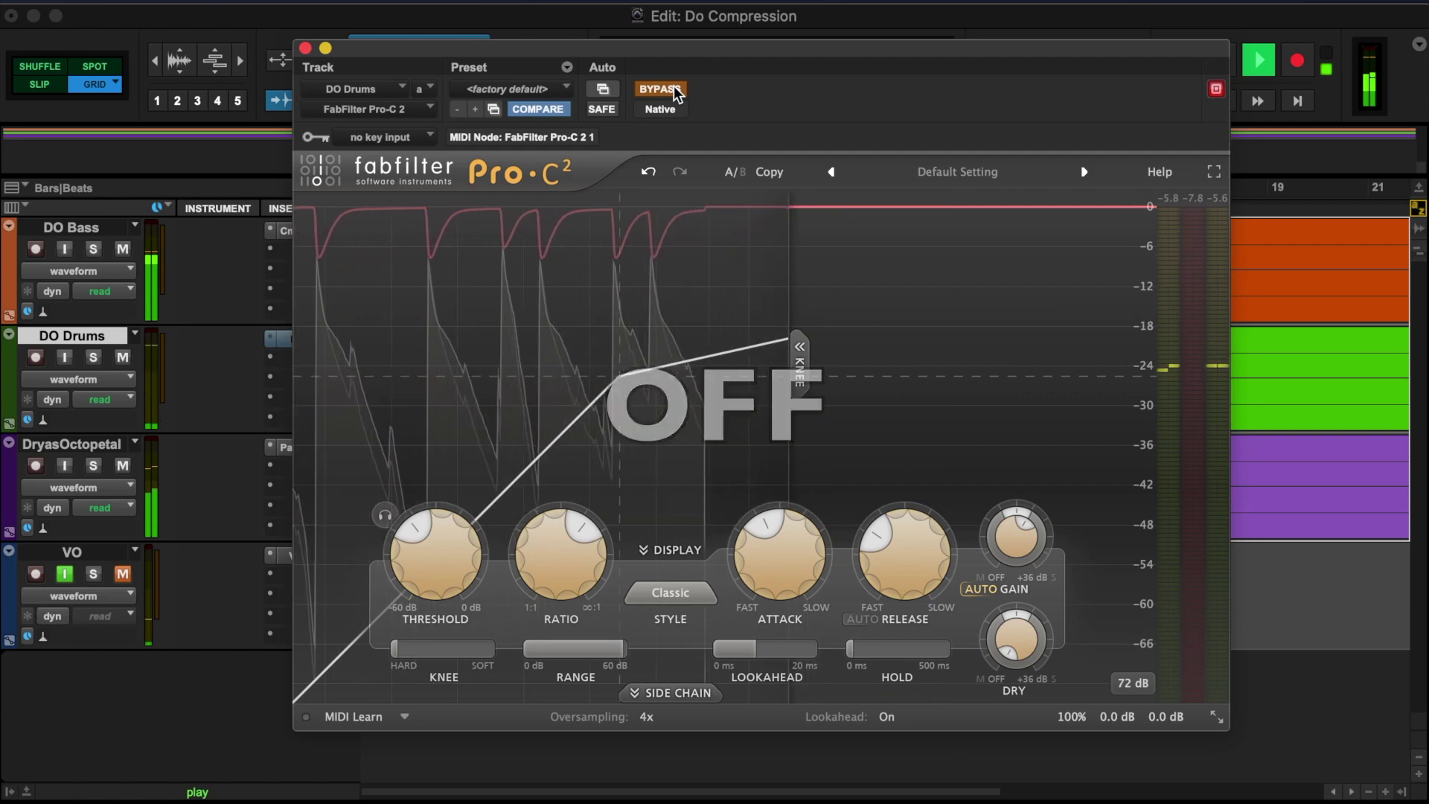
click(674, 87)
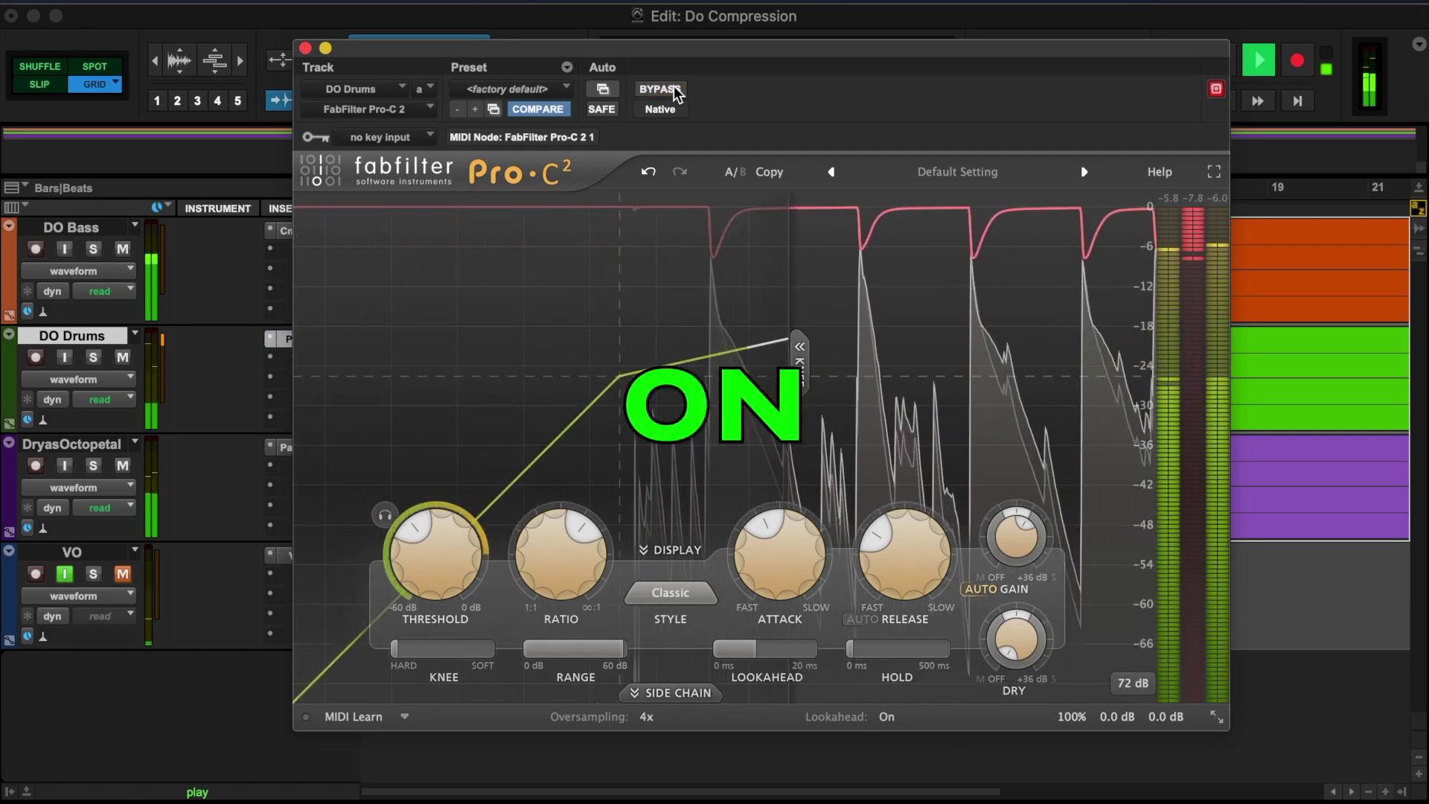
click(122, 573)
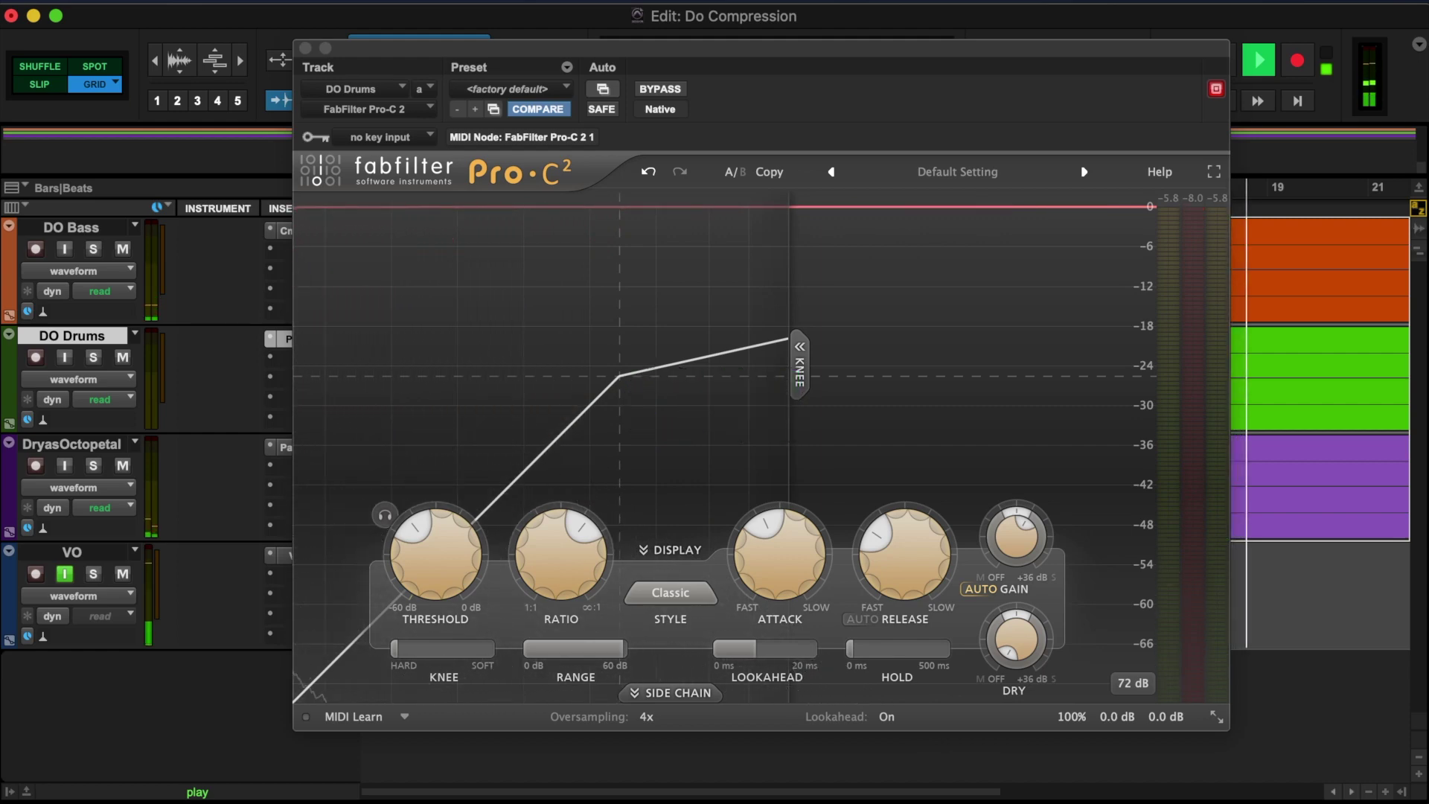
key(space)
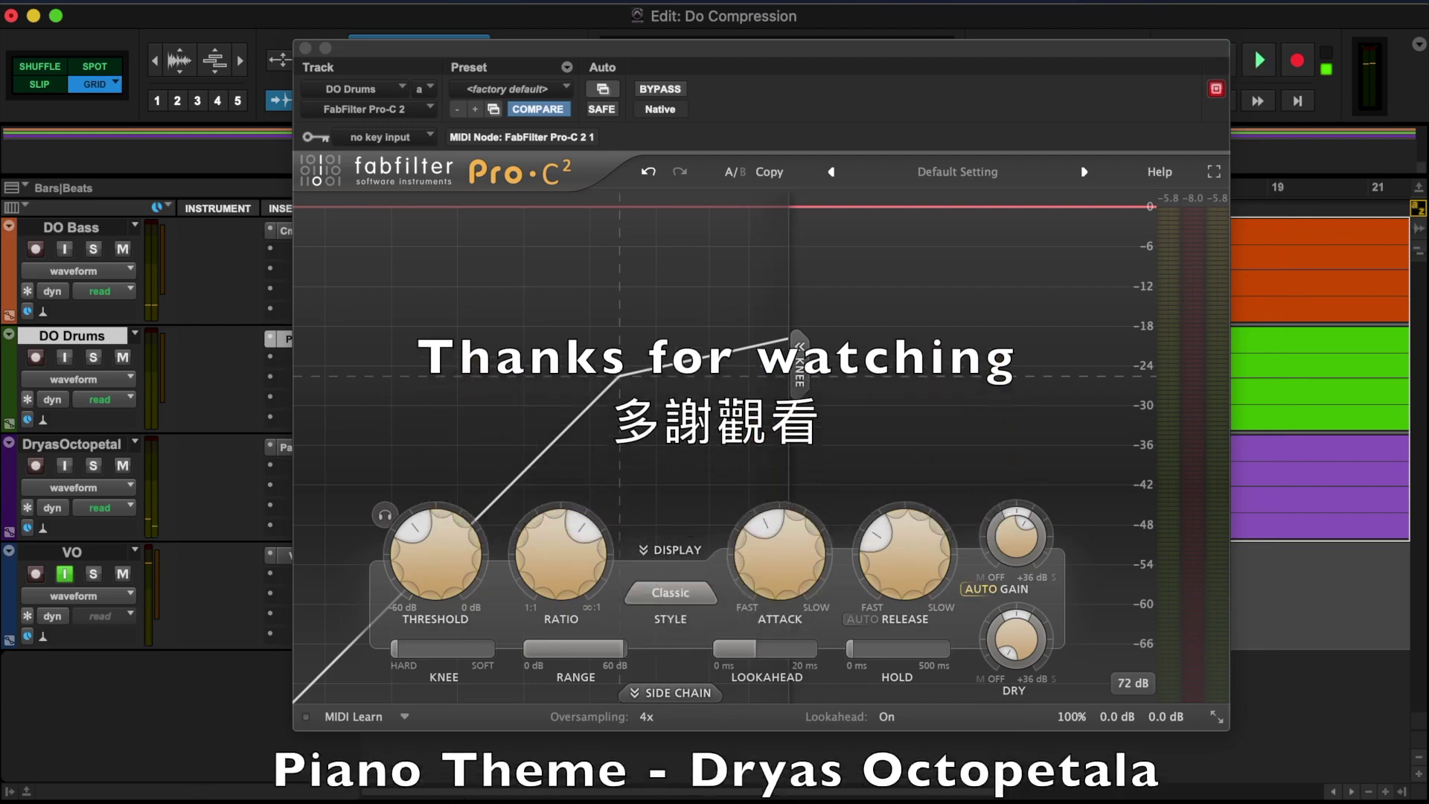